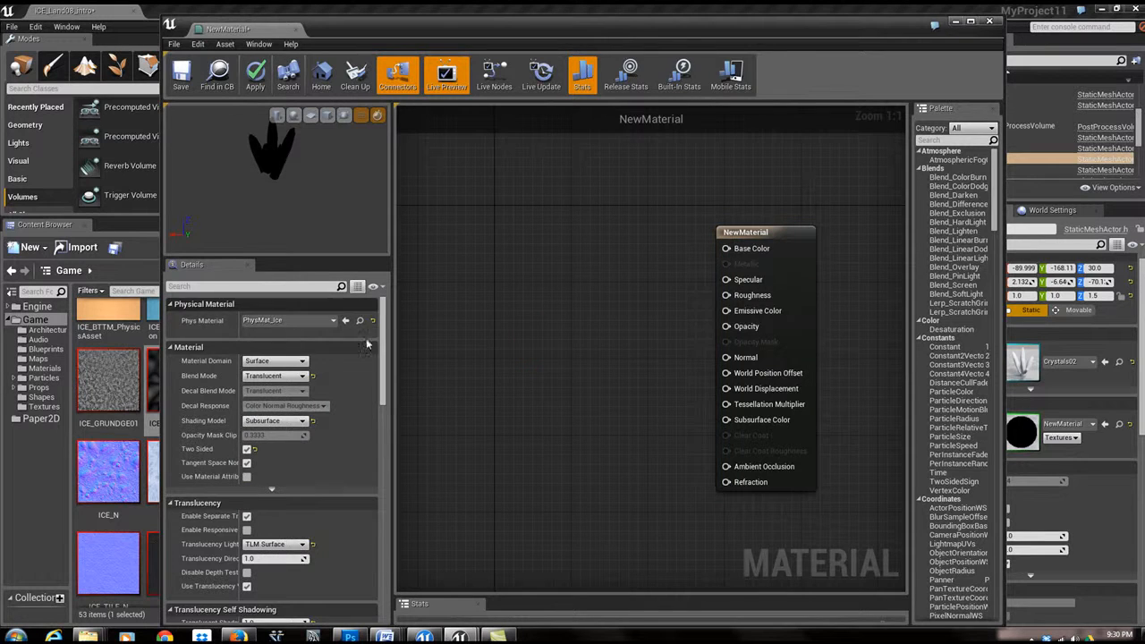
- Add the ColorIce, Crystal_TESS and ICE_GRUNDGE02 textures as a column of texture samples in the NewMaterial graph
{"action": "left_click_drag", "start_coordinate": [387, 329], "coordinate": [385, 305]}
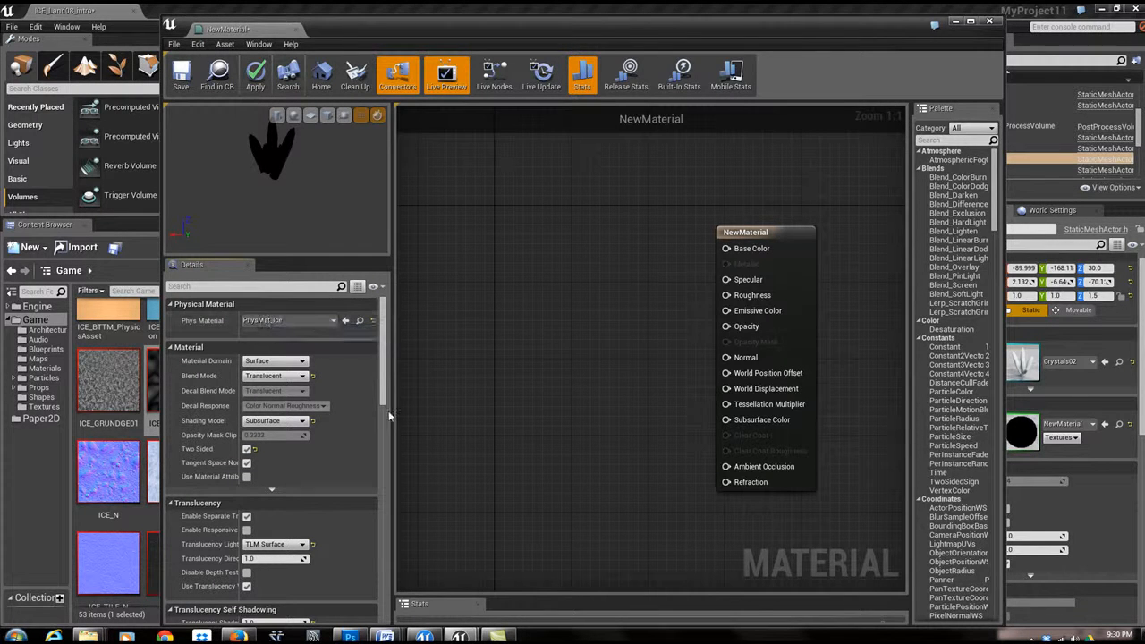
{"action": "mouse_move", "coordinate": [562, 277]}
{"action": "right_mouse_down"}
{"action": "mouse_move", "coordinate": [606, 280]}
{"action": "mouse_move", "coordinate": [572, 266]}
{"action": "right_mouse_up"}
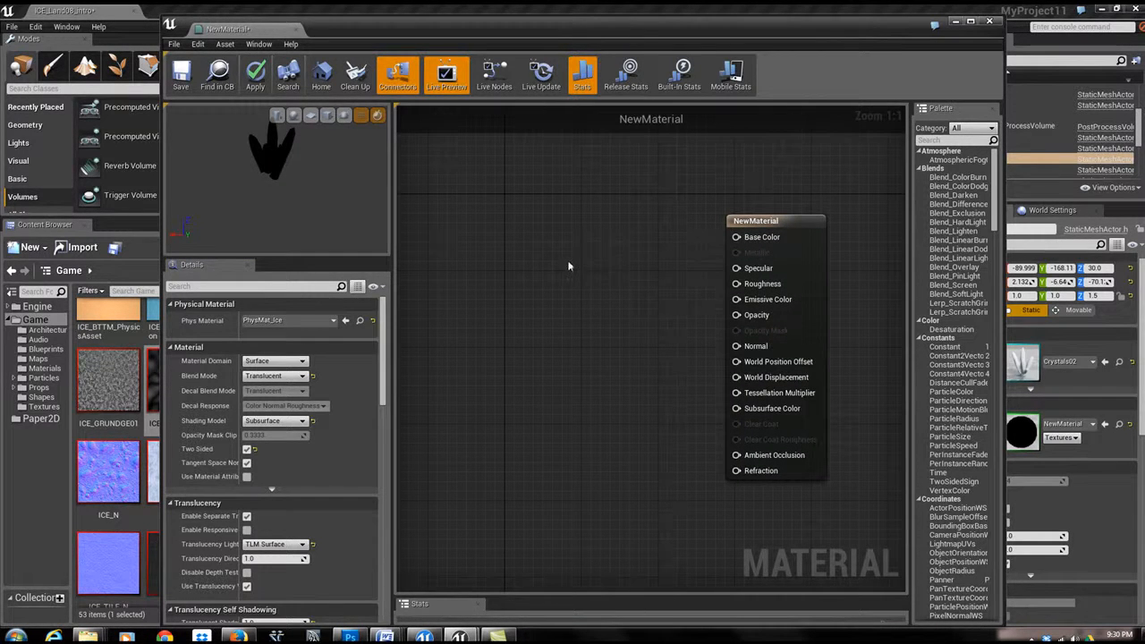
{"action": "left_click_drag", "start_coordinate": [376, 31], "coordinate": [505, 34]}
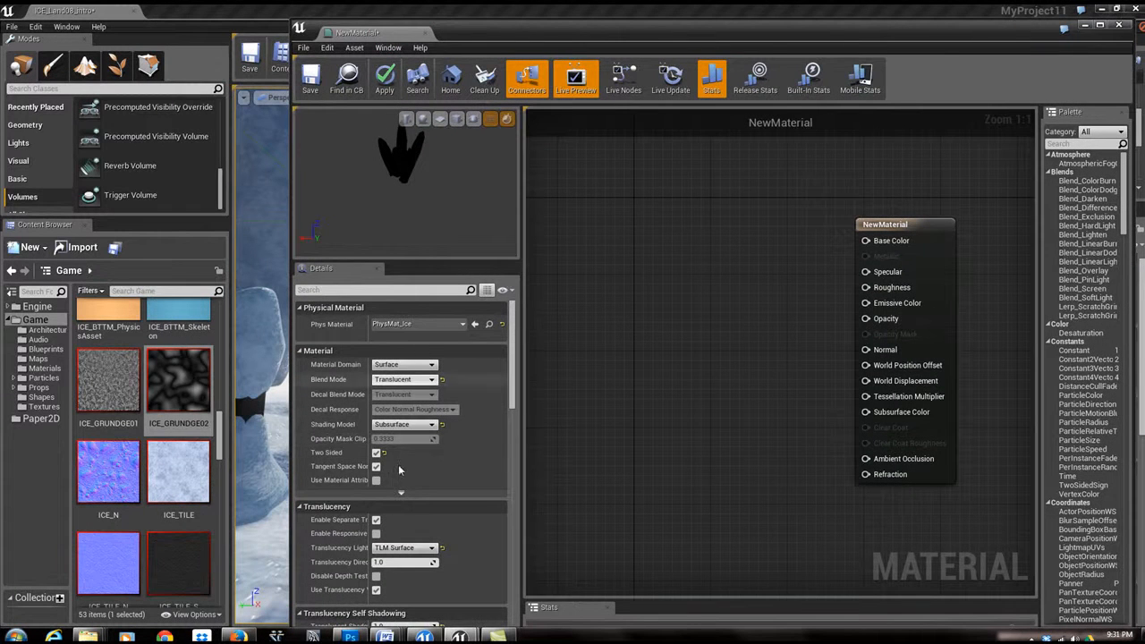
{"action": "left_click_drag", "start_coordinate": [221, 433], "coordinate": [221, 379]}
{"action": "left_click_drag", "start_coordinate": [107, 430], "coordinate": [699, 277]}
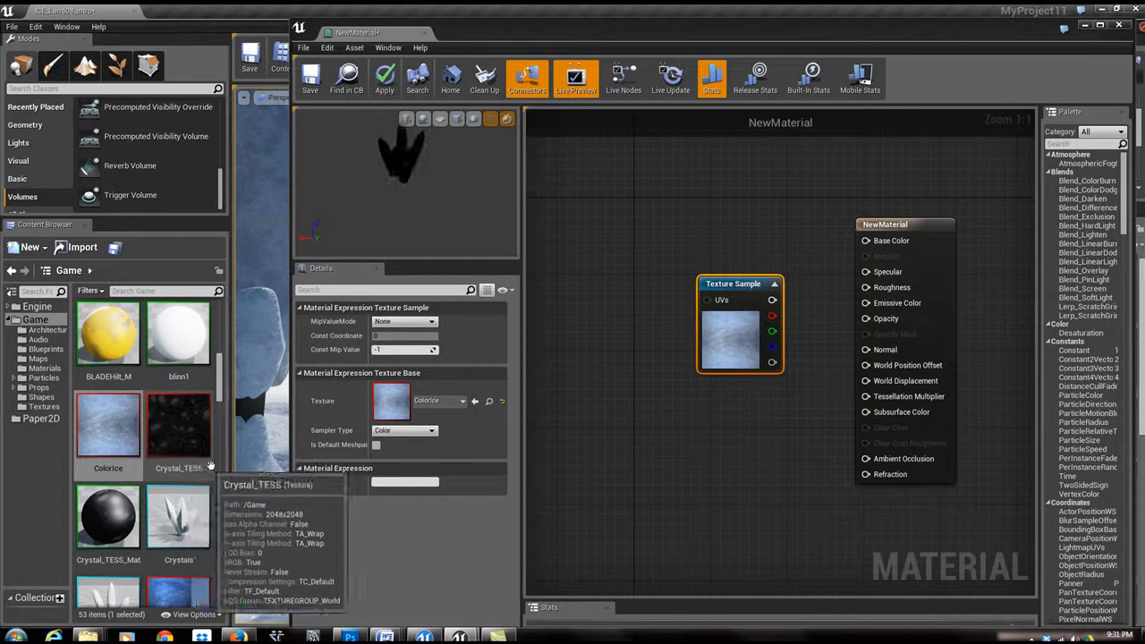
{"action": "left_click_drag", "start_coordinate": [179, 430], "coordinate": [696, 403]}
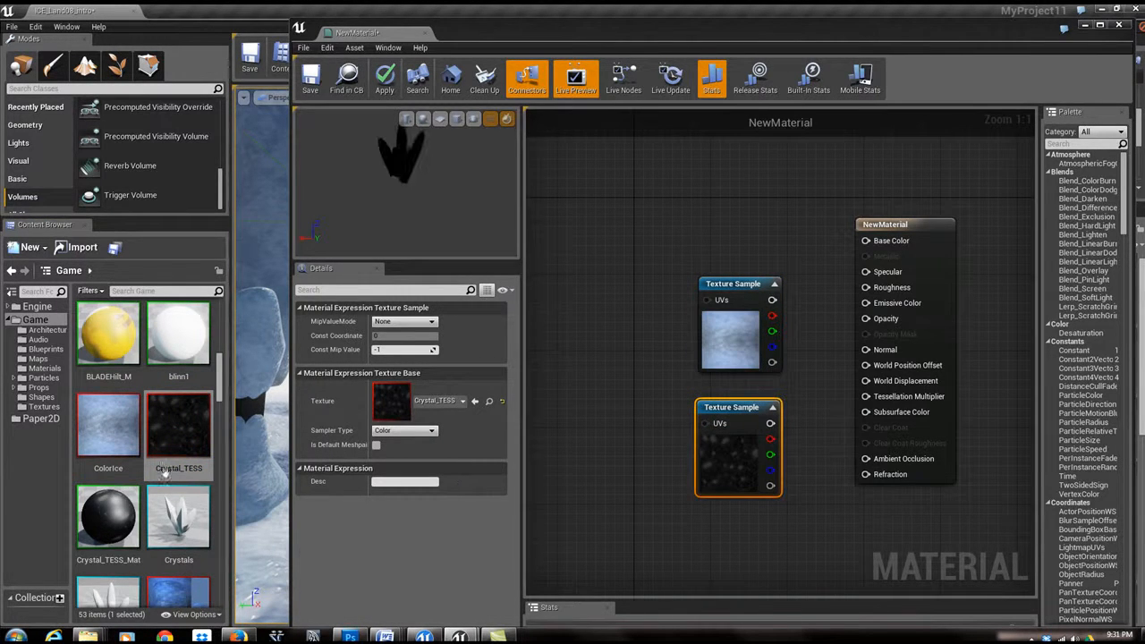
{"action": "scroll", "coordinate": [221, 385], "scroll_direction": "down", "scroll_amount": 5}
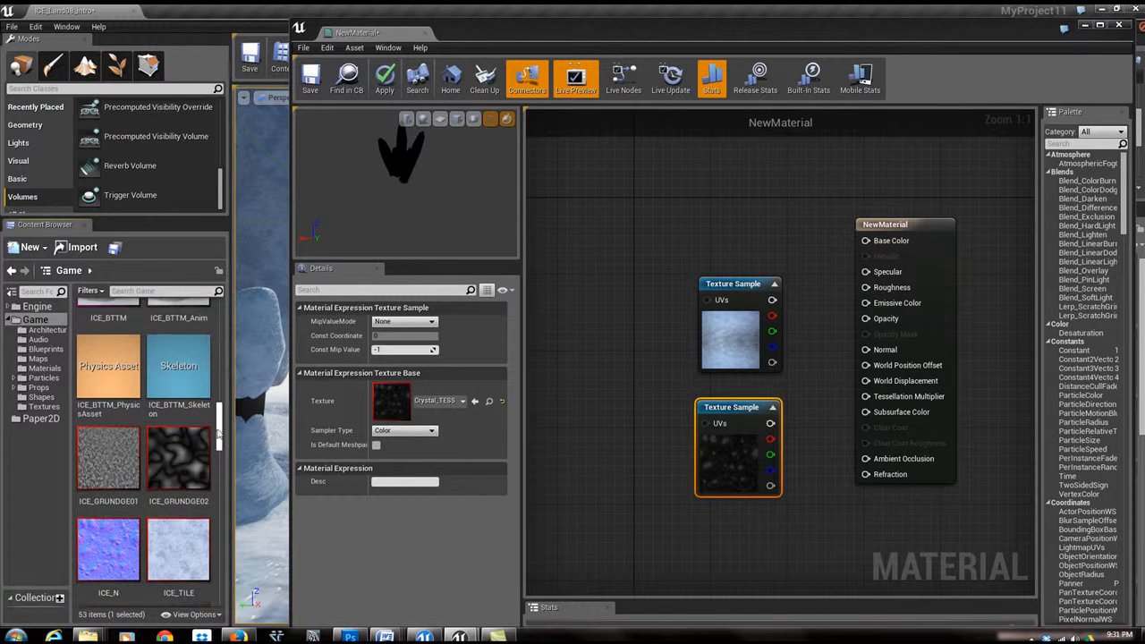
{"action": "left_click_drag", "start_coordinate": [179, 458], "coordinate": [708, 523]}
{"action": "right_click_drag", "start_coordinate": [652, 415], "coordinate": [657, 332]}
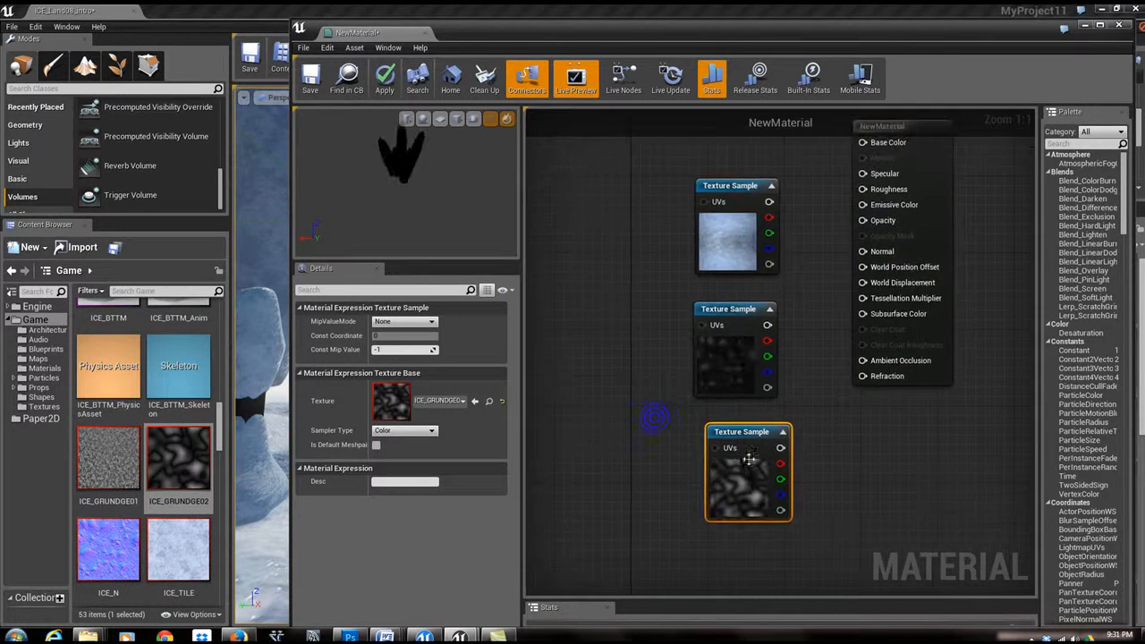
{"action": "left_click_drag", "start_coordinate": [743, 437], "coordinate": [726, 429]}
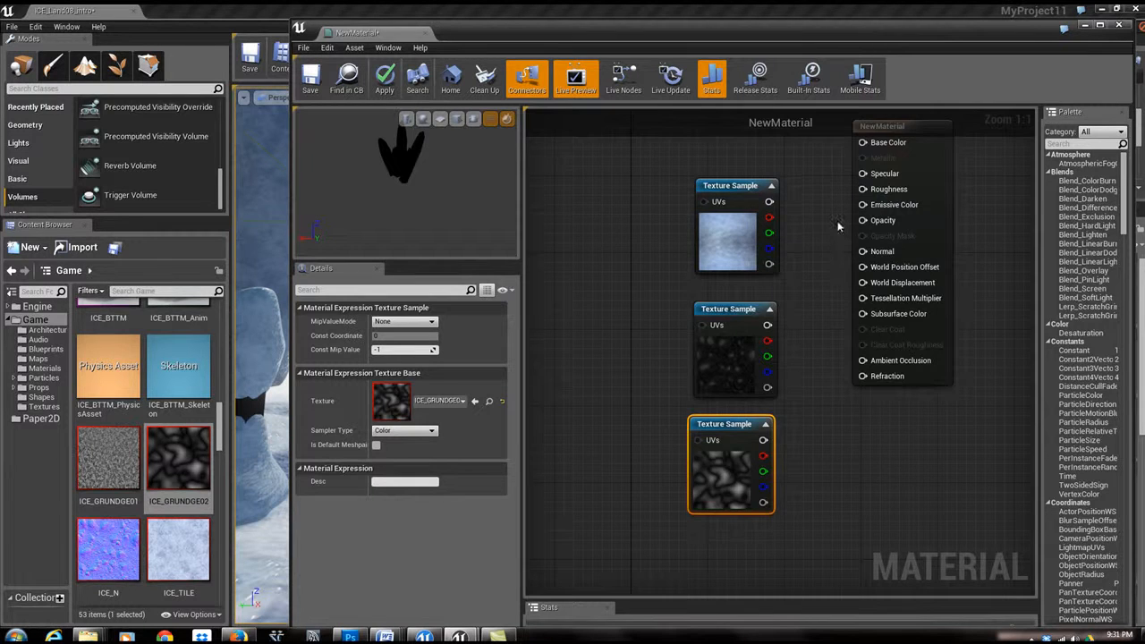
- Move the ColorIce texture sample up so that it lines up with the top of the NewMaterial node
{"action": "right_click_drag", "start_coordinate": [836, 218], "coordinate": [826, 273]}
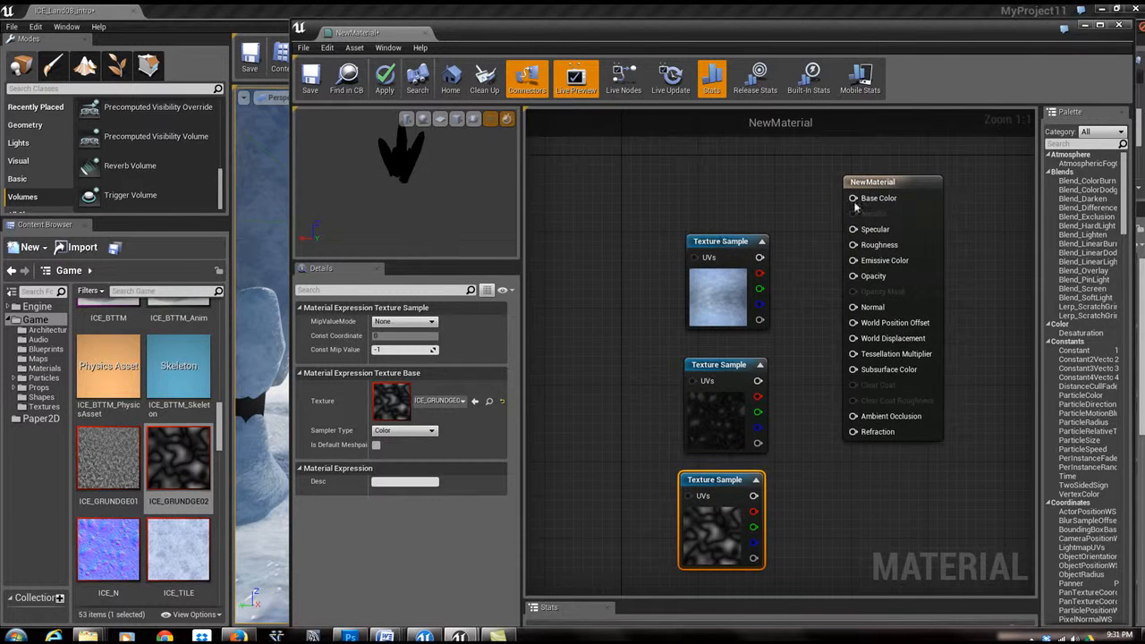
{"action": "left_click_drag", "start_coordinate": [720, 240], "coordinate": [686, 183]}
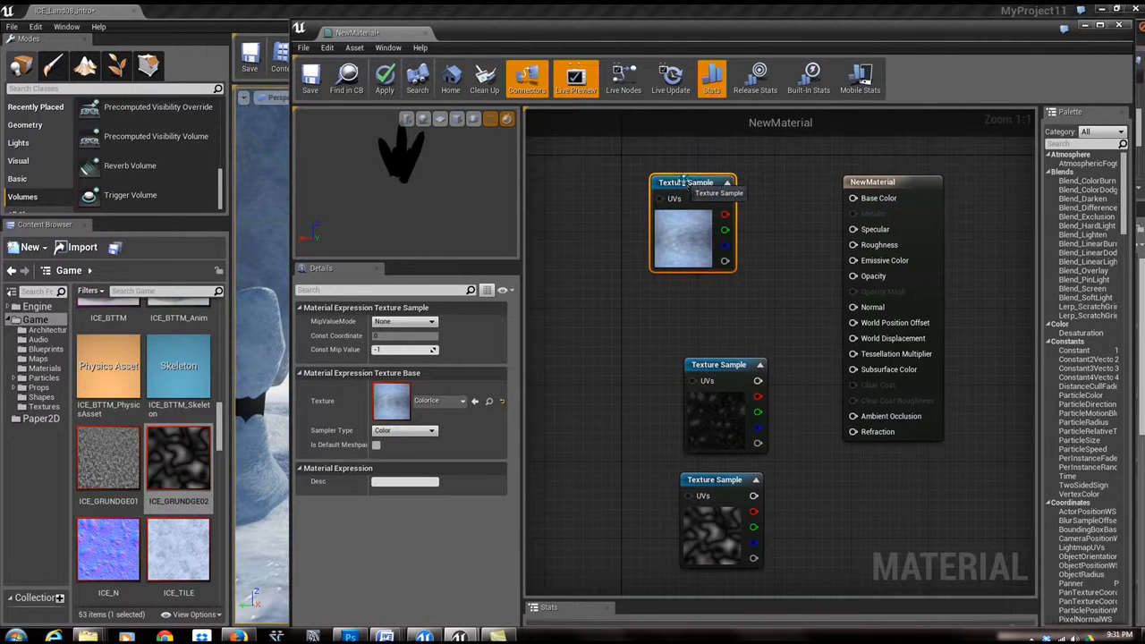
{"action": "right_click_drag", "start_coordinate": [583, 325], "coordinate": [638, 306]}
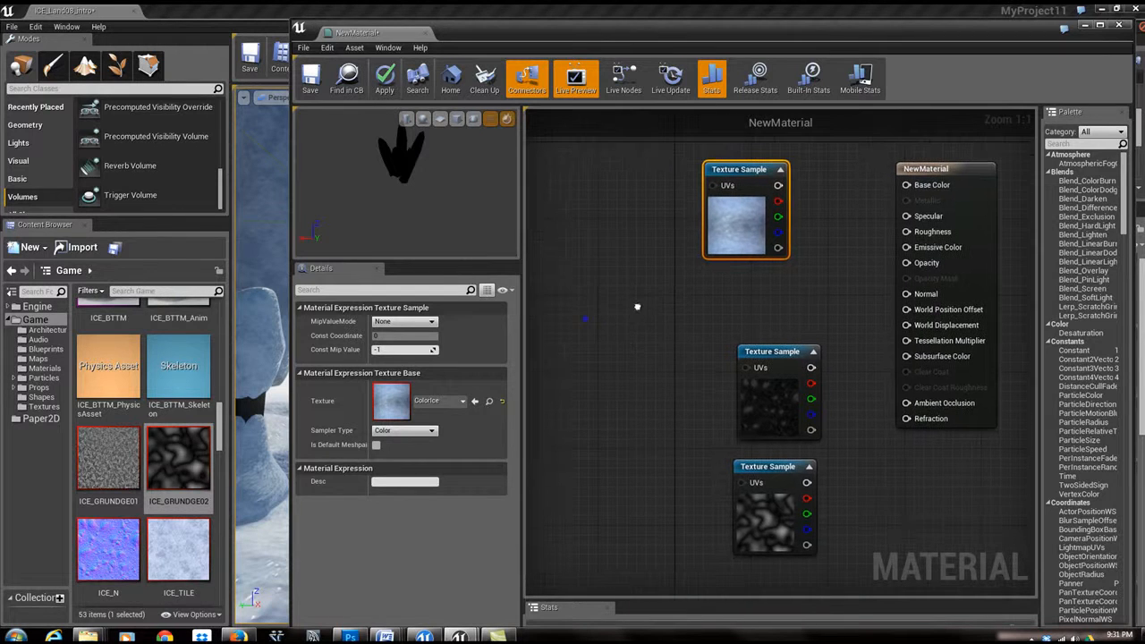
- Examine the NewMaterial node's Translucency and Translucency Self Shadowing settings with their full property names readable
{"action": "left_click", "coordinate": [967, 169]}
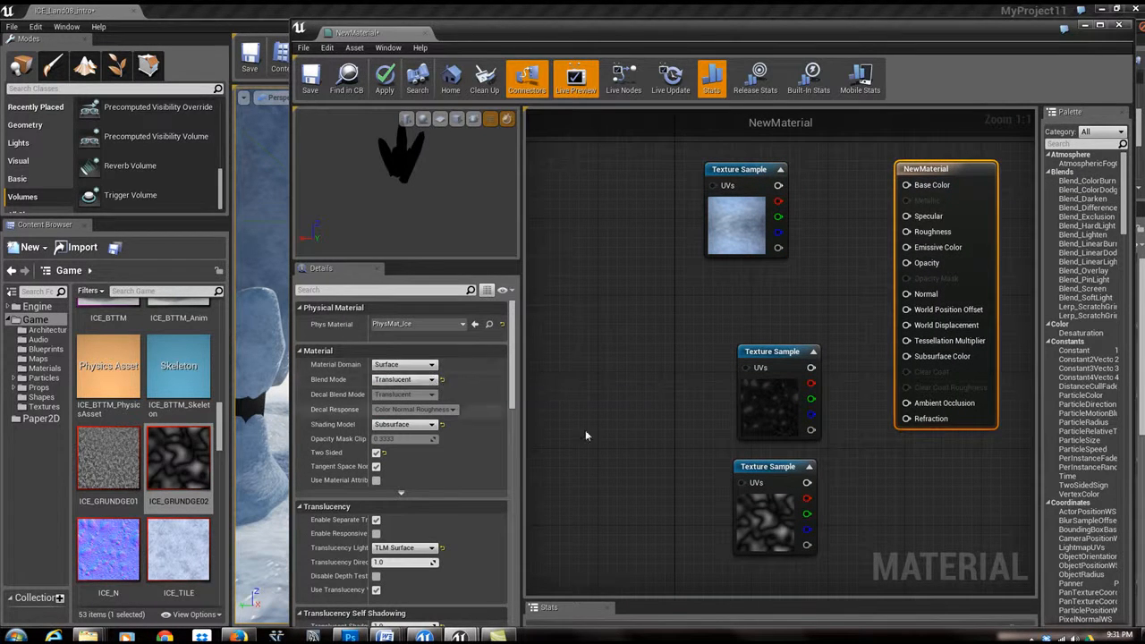
{"action": "scroll", "coordinate": [497, 375], "scroll_direction": "down", "scroll_amount": 2}
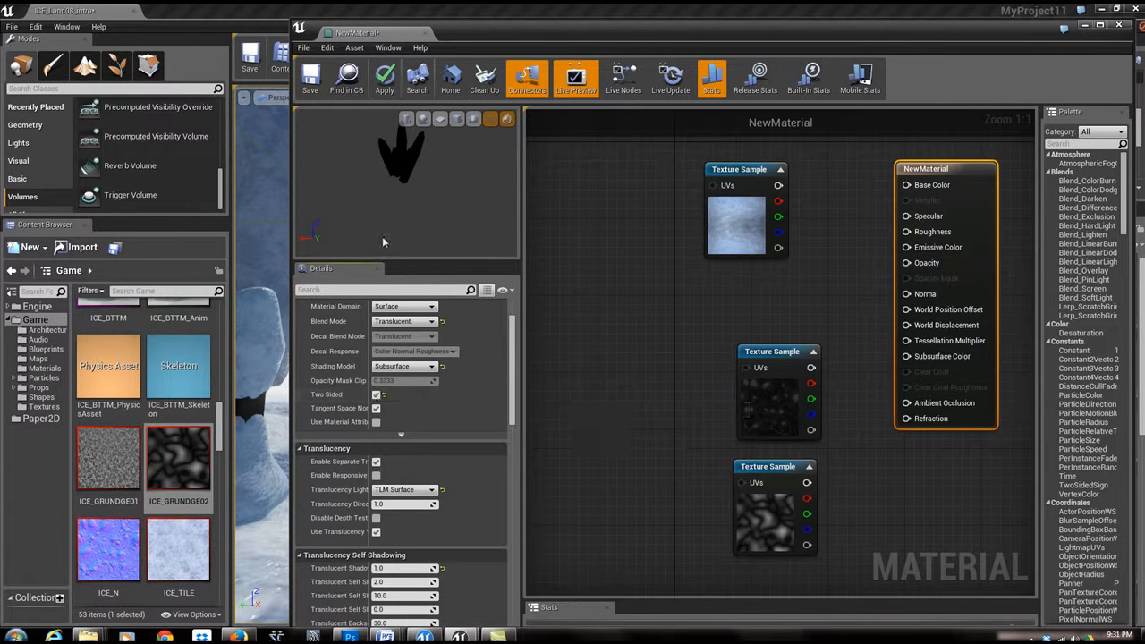
{"action": "left_click_drag", "start_coordinate": [394, 192], "coordinate": [448, 197]}
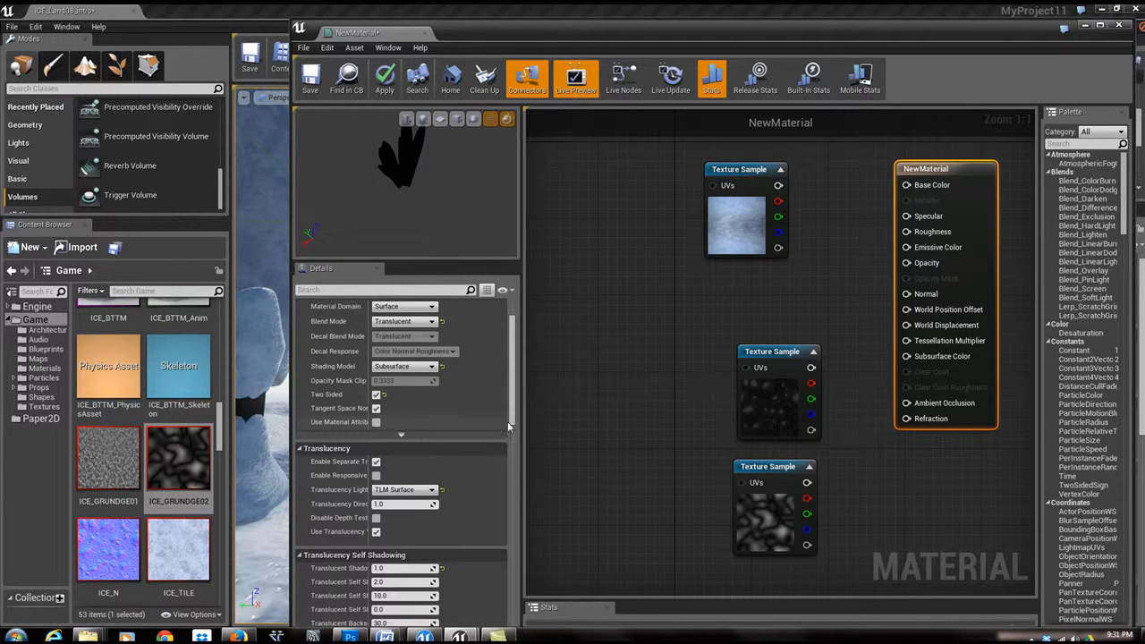
{"action": "left_click_drag", "start_coordinate": [517, 360], "coordinate": [520, 393]}
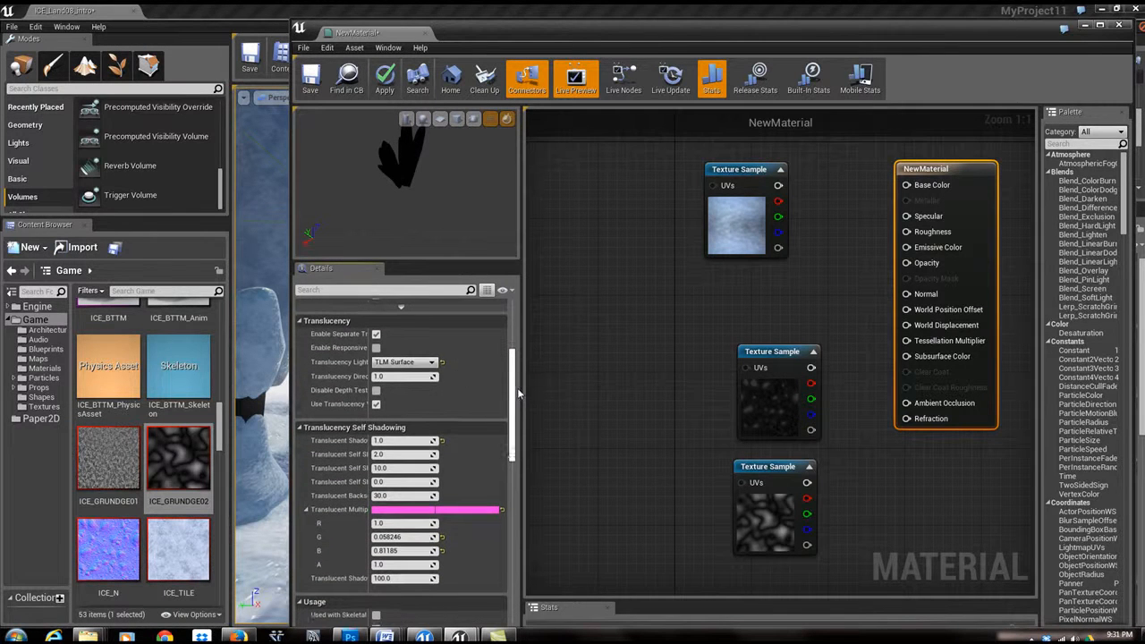
{"action": "left_click_drag", "start_coordinate": [367, 334], "coordinate": [436, 335]}
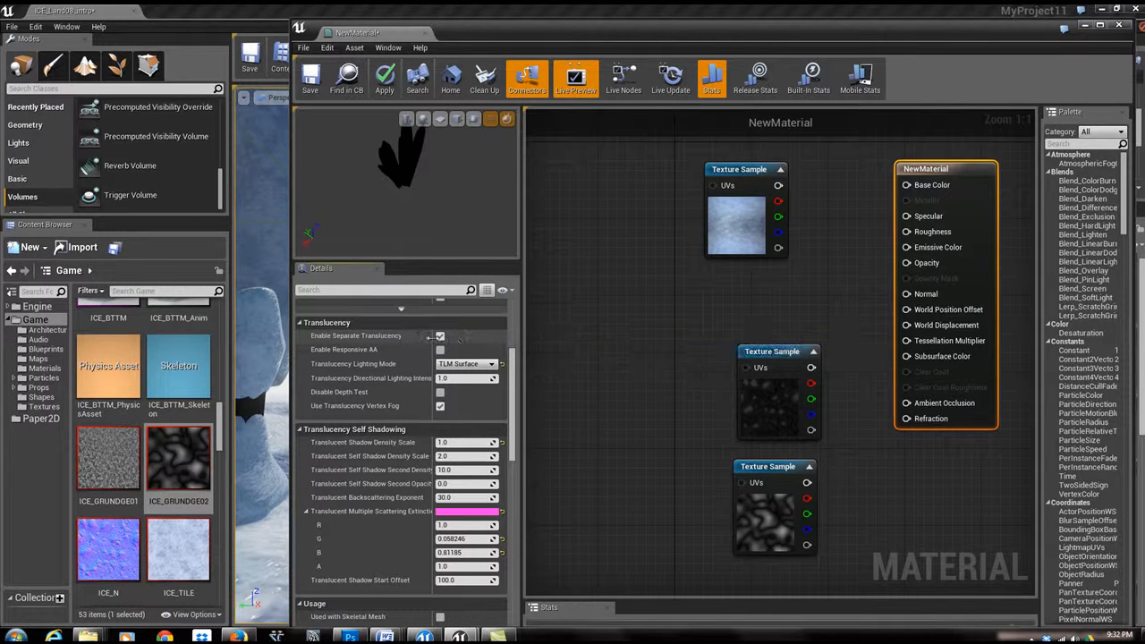
{"action": "mouse_move", "coordinate": [376, 343]}
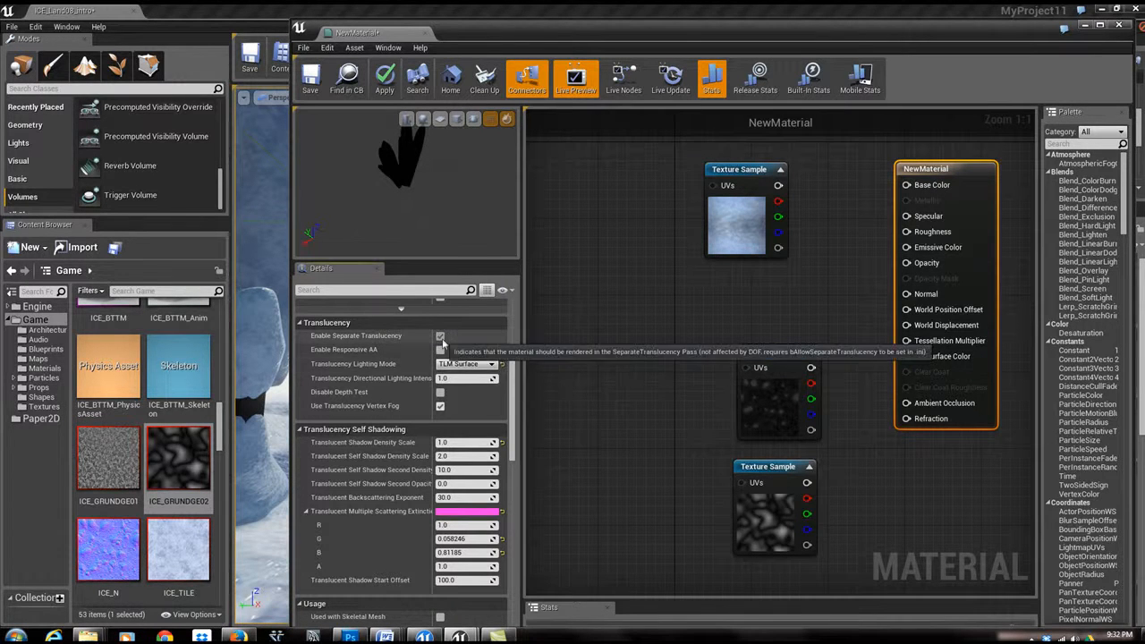
{"action": "left_click_drag", "start_coordinate": [512, 358], "coordinate": [518, 385]}
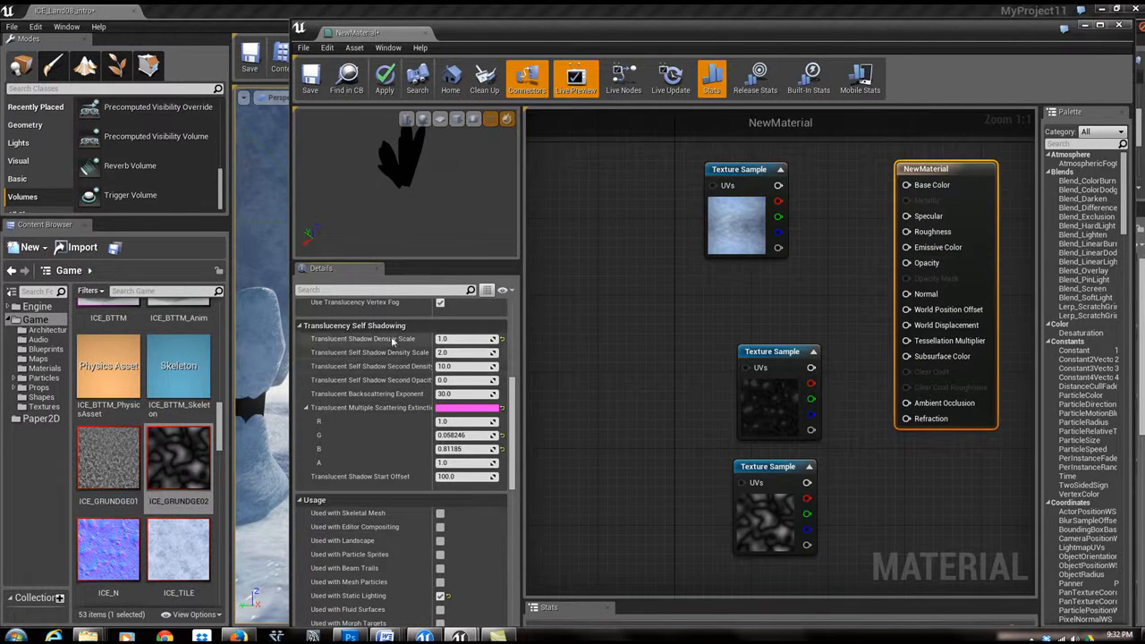
{"action": "left_click_drag", "start_coordinate": [435, 339], "coordinate": [456, 332]}
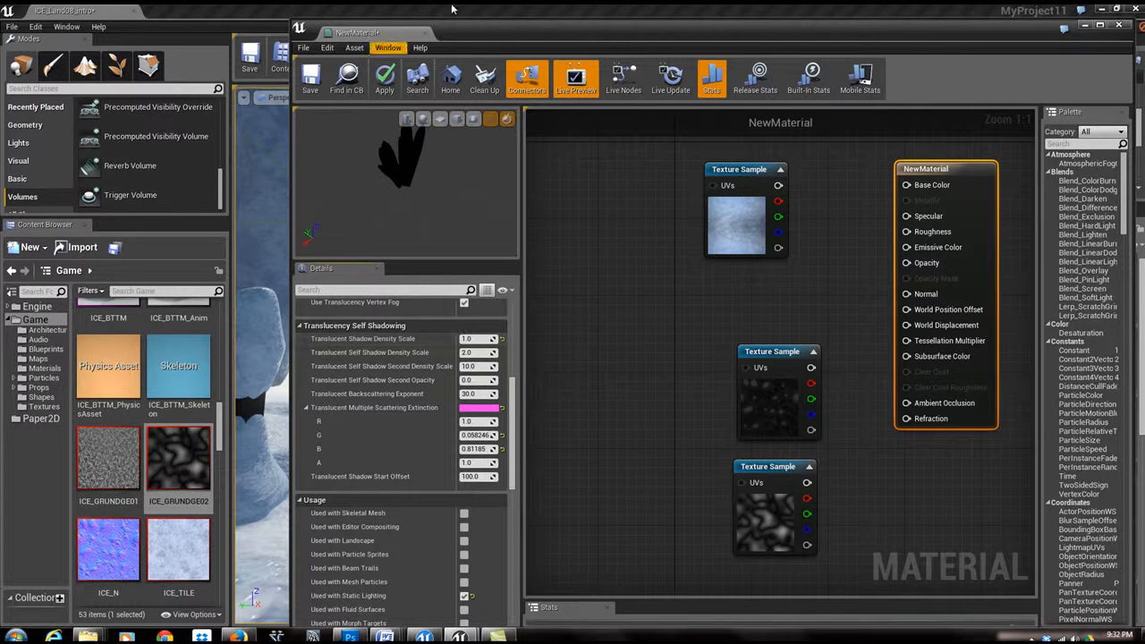
- Move the material editor aside and inspect the selected dark crystals and the hanging ice in the level
{"action": "left_click_drag", "start_coordinate": [501, 44], "coordinate": [822, 322]}
{"action": "right_click_drag", "start_coordinate": [447, 376], "coordinate": [528, 205]}
{"action": "right_click_drag", "start_coordinate": [408, 387], "coordinate": [408, 386]}
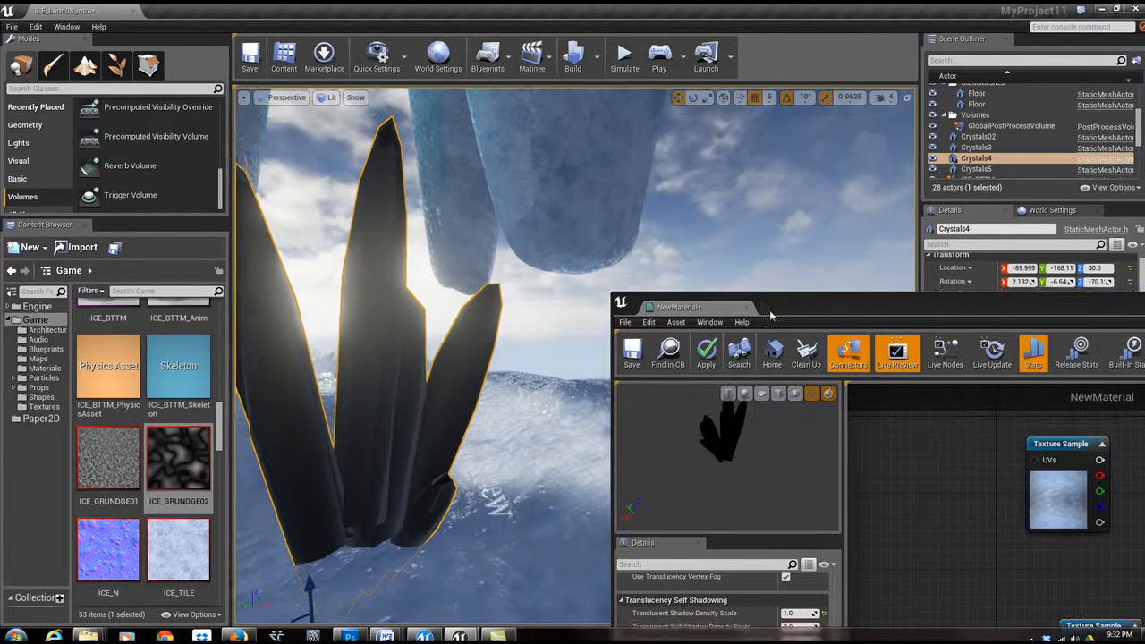
{"action": "left_click_drag", "start_coordinate": [770, 314], "coordinate": [741, 143]}
{"action": "right_click_drag", "start_coordinate": [465, 351], "coordinate": [464, 350]}
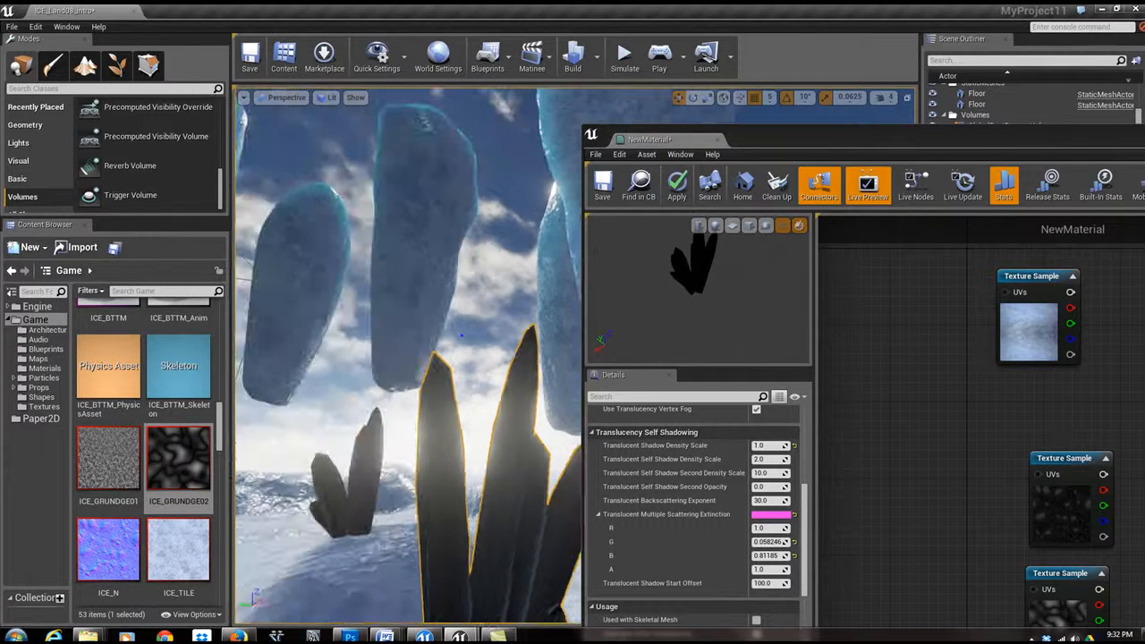
{"action": "left_click_drag", "start_coordinate": [680, 140], "coordinate": [554, 26]}
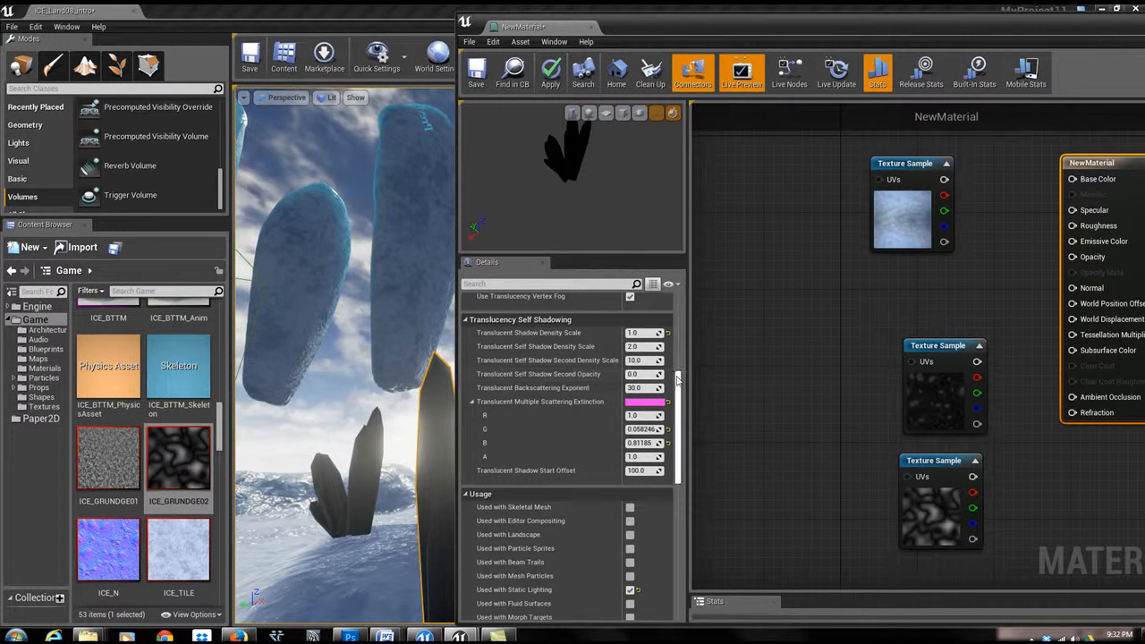
- Review the material's Usage, Mobile, Tessellation and Lightmass settings, including static lighting, crack free displacement and adaptive tessellation
{"action": "scroll", "coordinate": [676, 402], "scroll_direction": "down", "scroll_amount": 1}
{"action": "scroll", "coordinate": [677, 402], "scroll_direction": "down", "scroll_amount": 4}
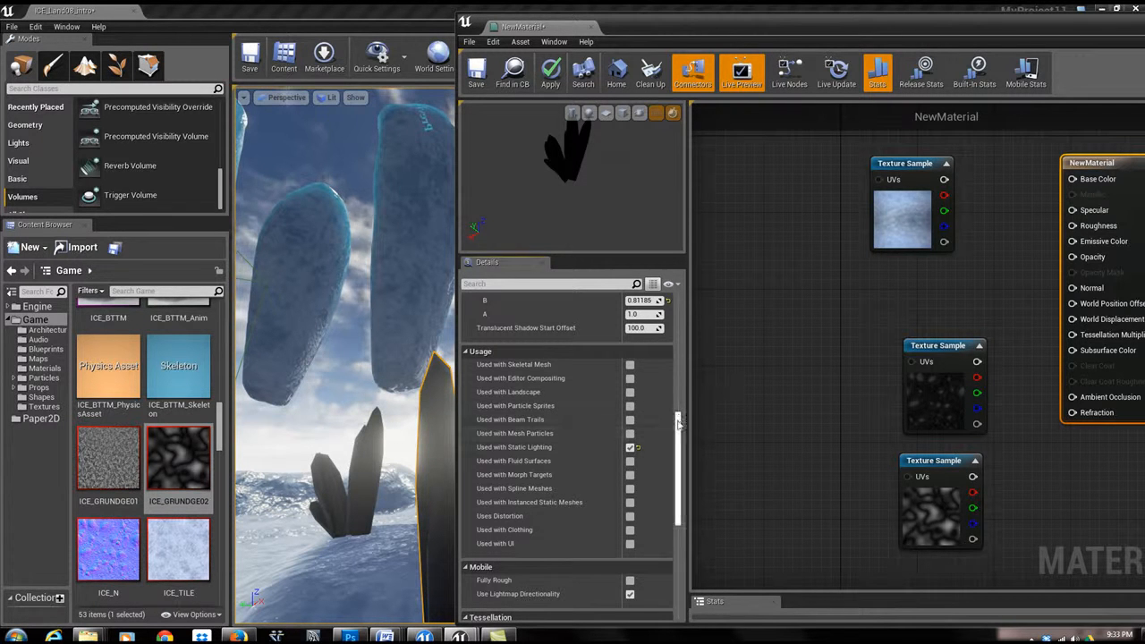
{"action": "left_click", "coordinate": [630, 449]}
{"action": "left_click_drag", "start_coordinate": [678, 418], "coordinate": [680, 451]}
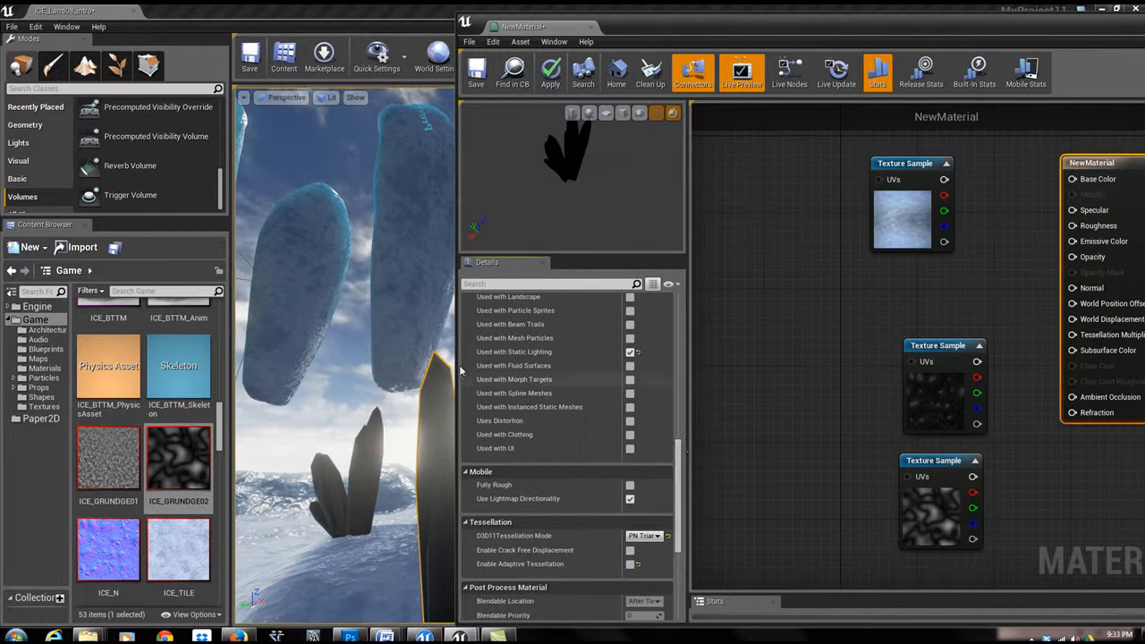
{"action": "left_click_drag", "start_coordinate": [681, 452], "coordinate": [677, 485]}
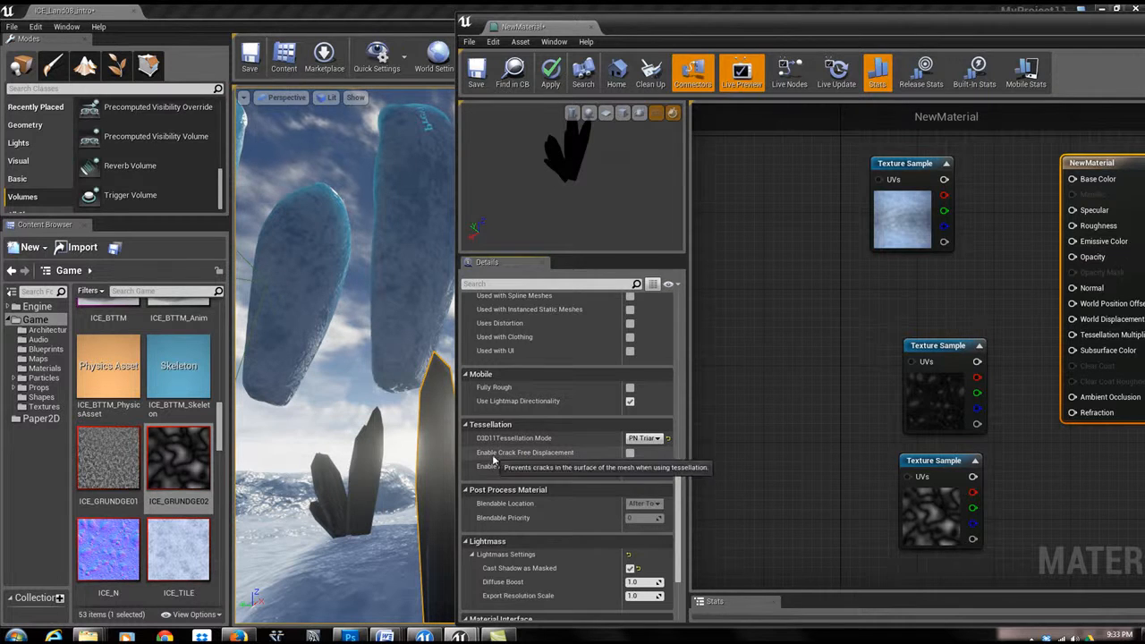
{"action": "left_click", "coordinate": [630, 466]}
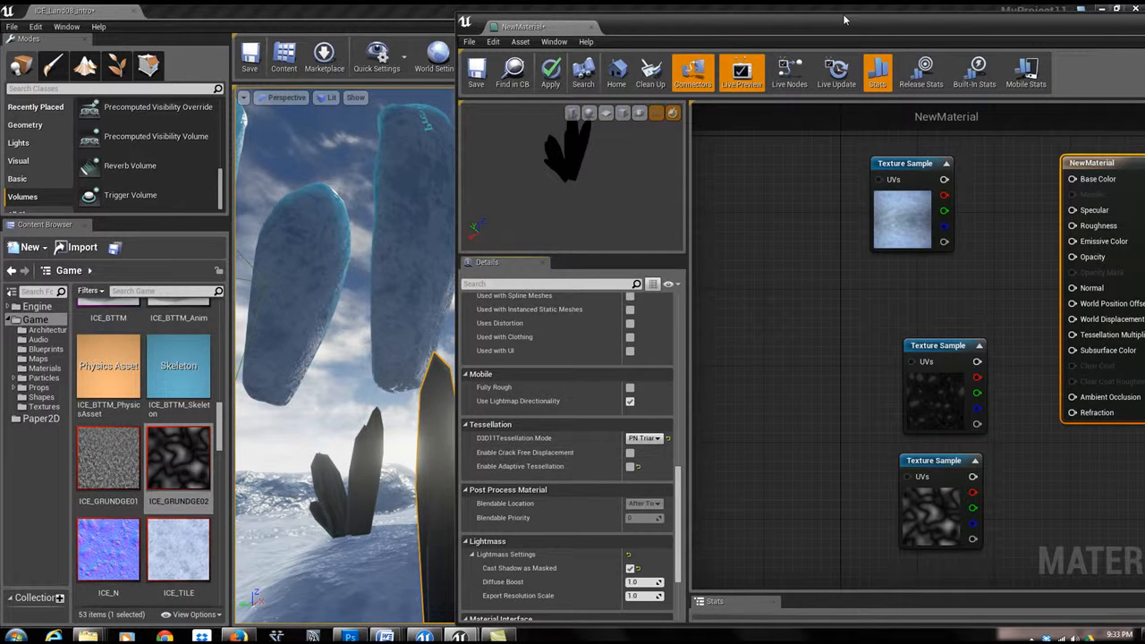
- Reposition the material editor window to show the whole graph and move the Crystal_TESS texture sample farther from the NewMaterial node
{"action": "left_click_drag", "start_coordinate": [903, 31], "coordinate": [718, 31]}
{"action": "left_click_drag", "start_coordinate": [734, 38], "coordinate": [844, 33]}
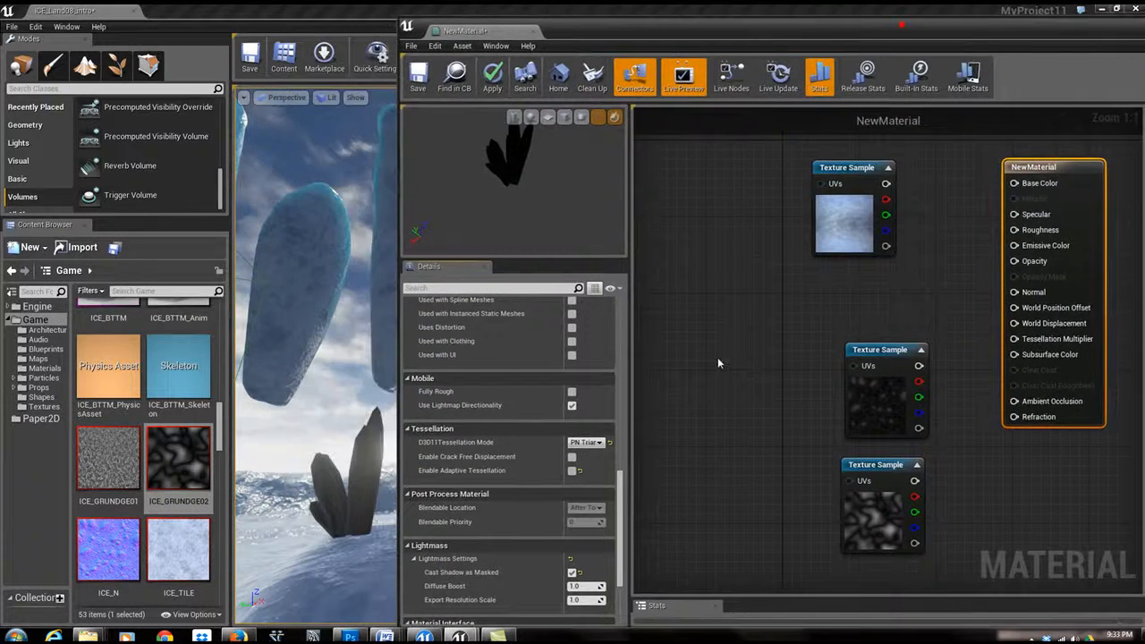
{"action": "left_click", "coordinate": [573, 458]}
{"action": "left_click_drag", "start_coordinate": [874, 279], "coordinate": [829, 288]}
{"action": "right_click_drag", "start_coordinate": [851, 296], "coordinate": [818, 288]}
{"action": "left_click_drag", "start_coordinate": [846, 340], "coordinate": [781, 320]}
- Add a Constant node beside the ColorIce texture sample and paste two copies of it in a column below
{"action": "right_click", "coordinate": [900, 202]}
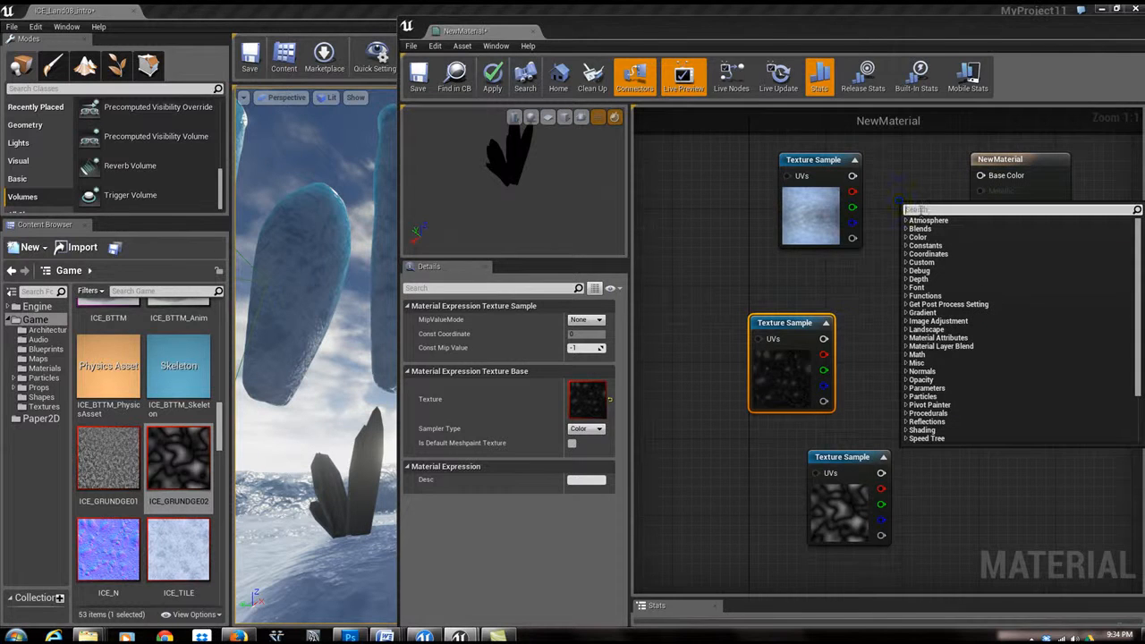
{"action": "type", "text": "constants"}
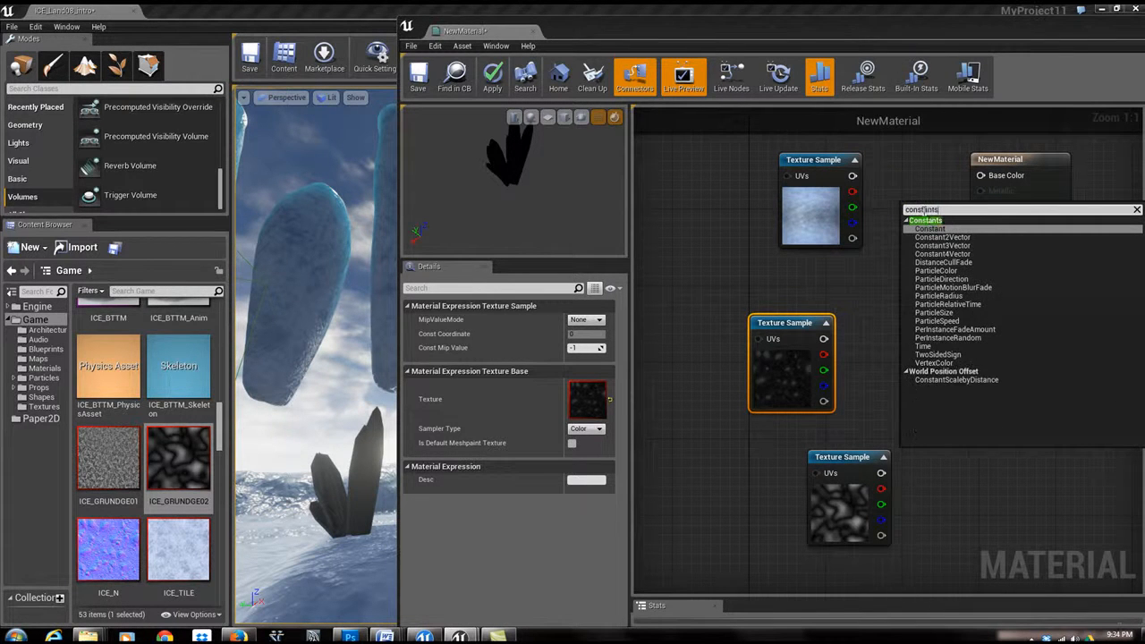
{"action": "key", "text": "Return"}
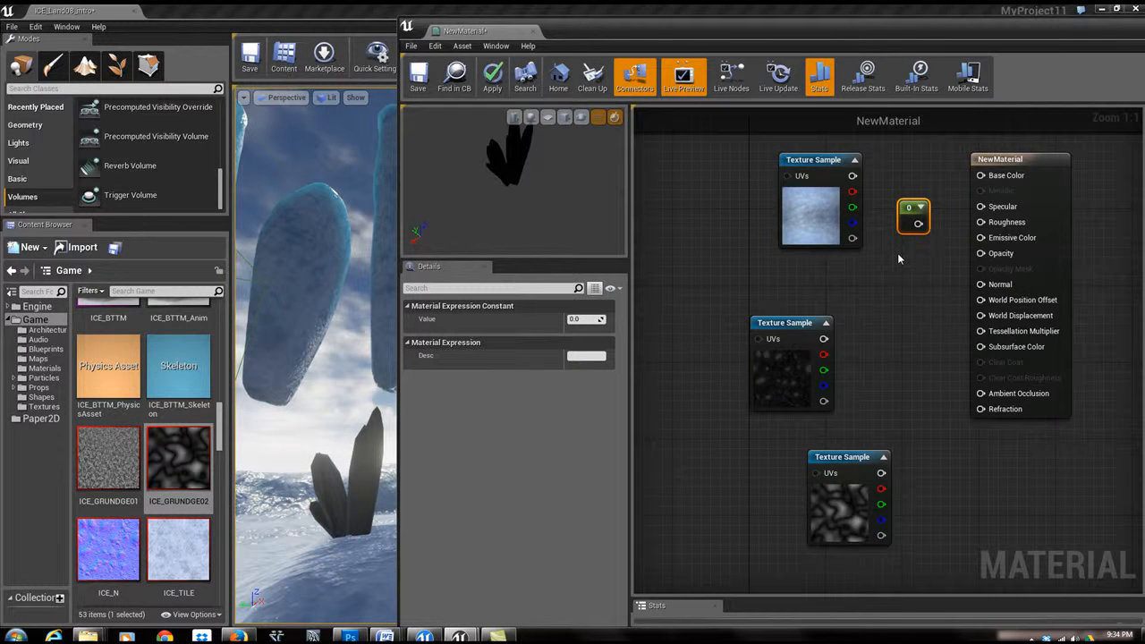
{"action": "key", "text": "ctrl+v"}
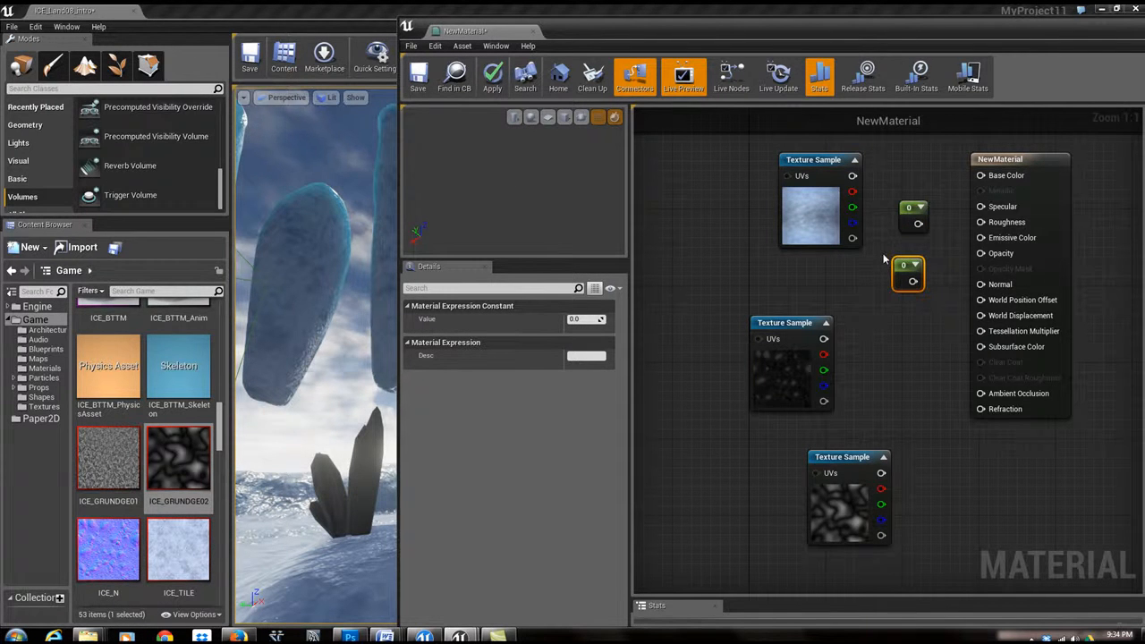
{"action": "key", "text": "ctrl+v"}
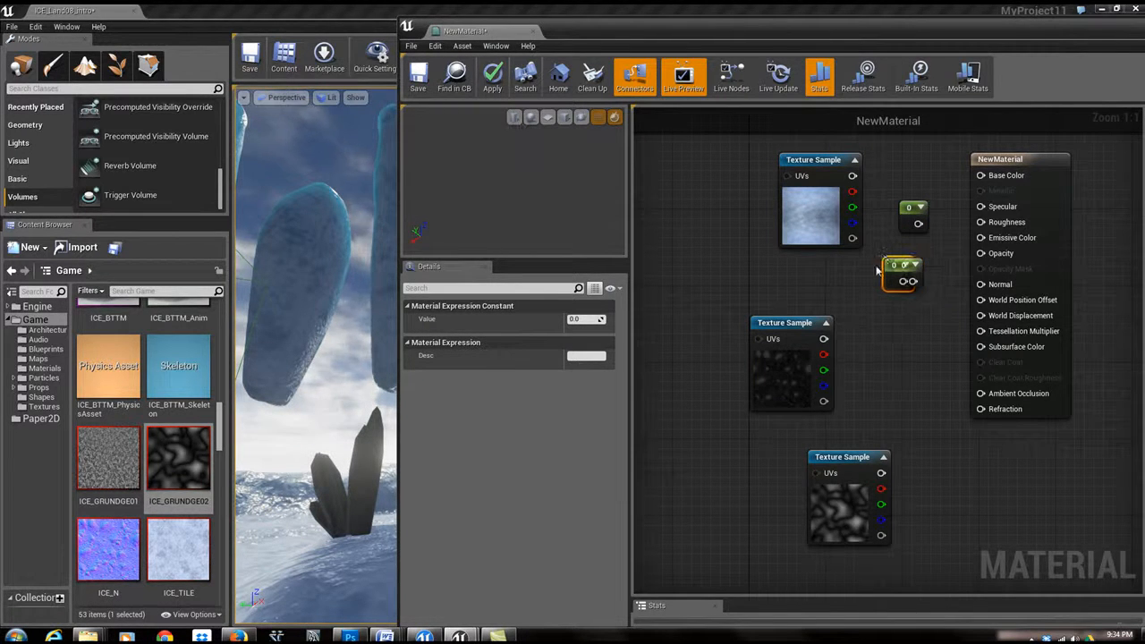
{"action": "left_click_drag", "start_coordinate": [872, 268], "coordinate": [874, 309]}
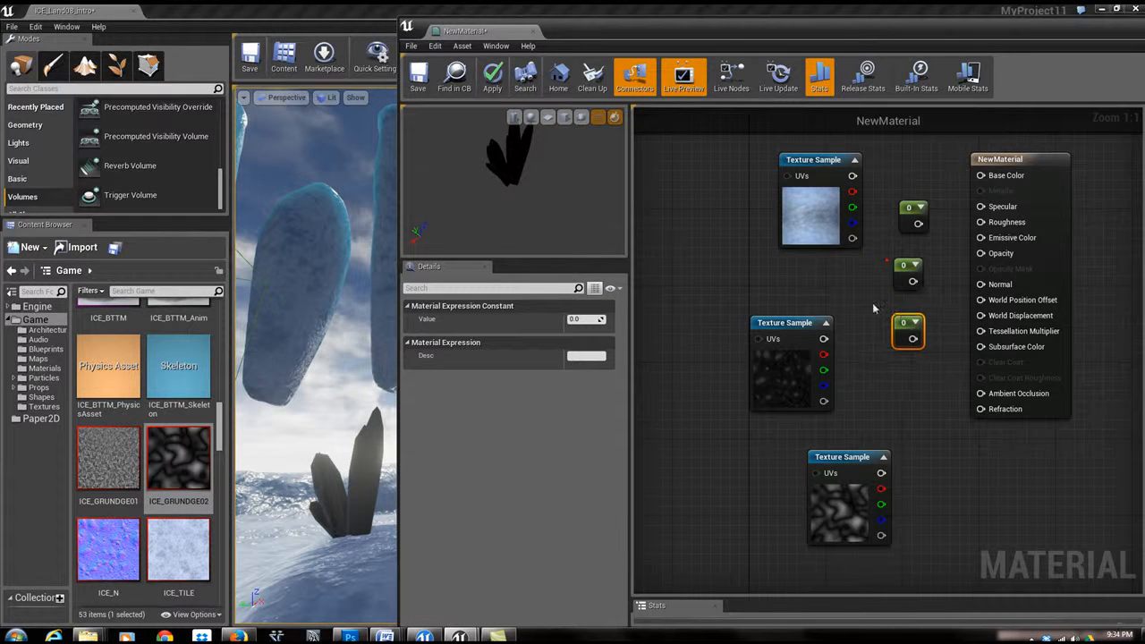
- Set the value of the uppermost constant to 1.5
{"action": "left_click", "coordinate": [911, 212]}
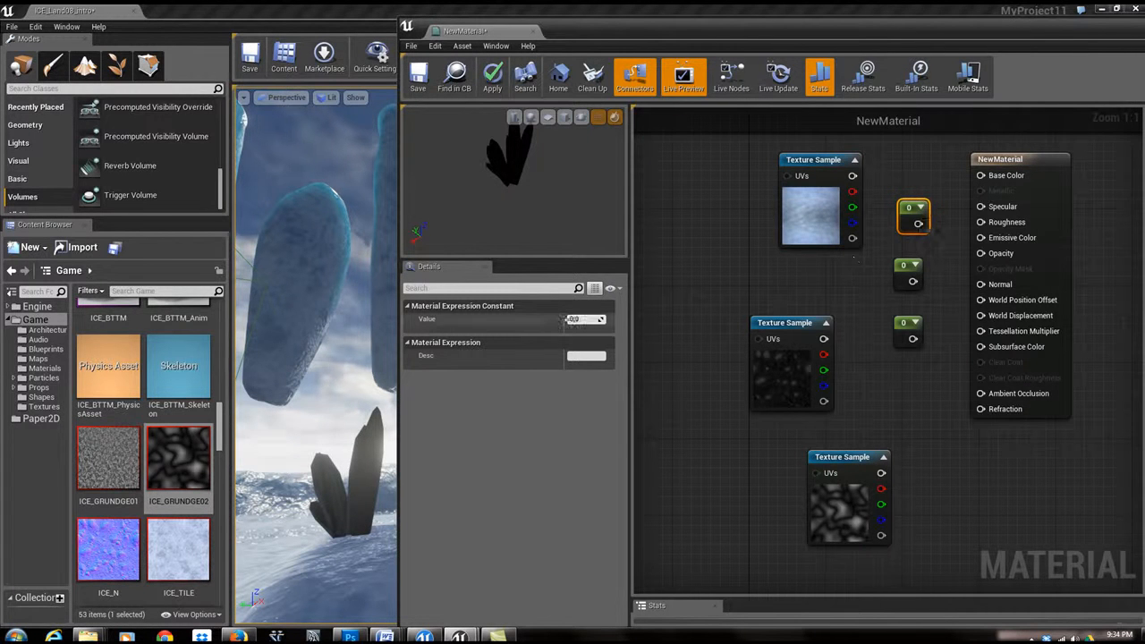
{"action": "left_click", "coordinate": [574, 319]}
{"action": "type", "text": "1.5"}
{"action": "key", "text": "Return"}
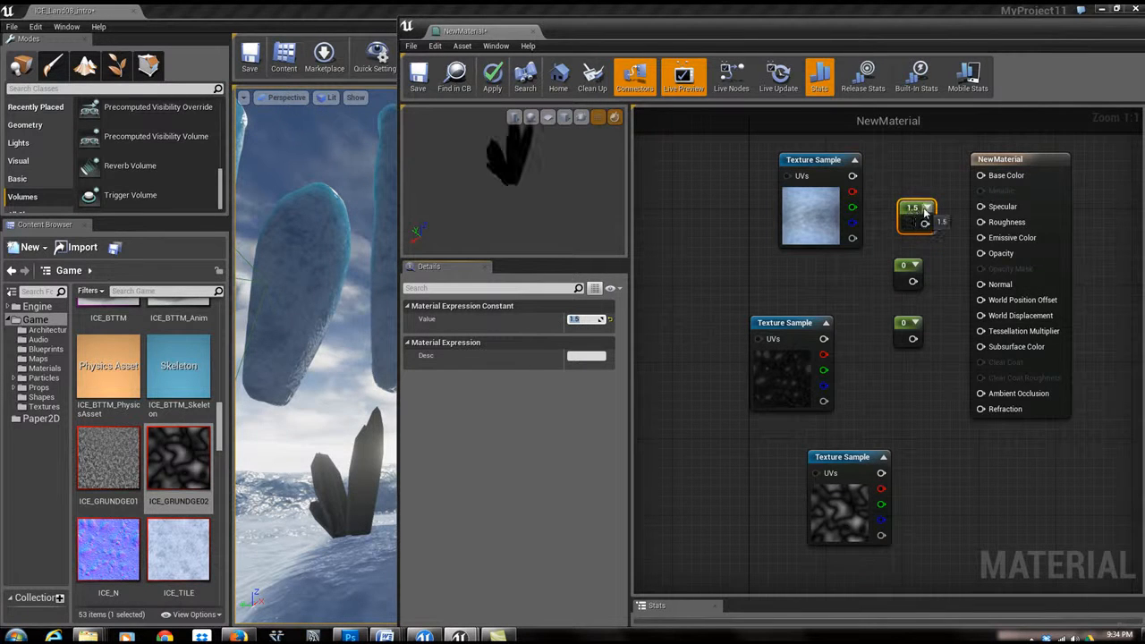
- Connect the 1.5 constant to Specular, and connect the middle constant, set to 0.6, to Roughness
{"action": "left_click_drag", "start_coordinate": [925, 224], "coordinate": [981, 207]}
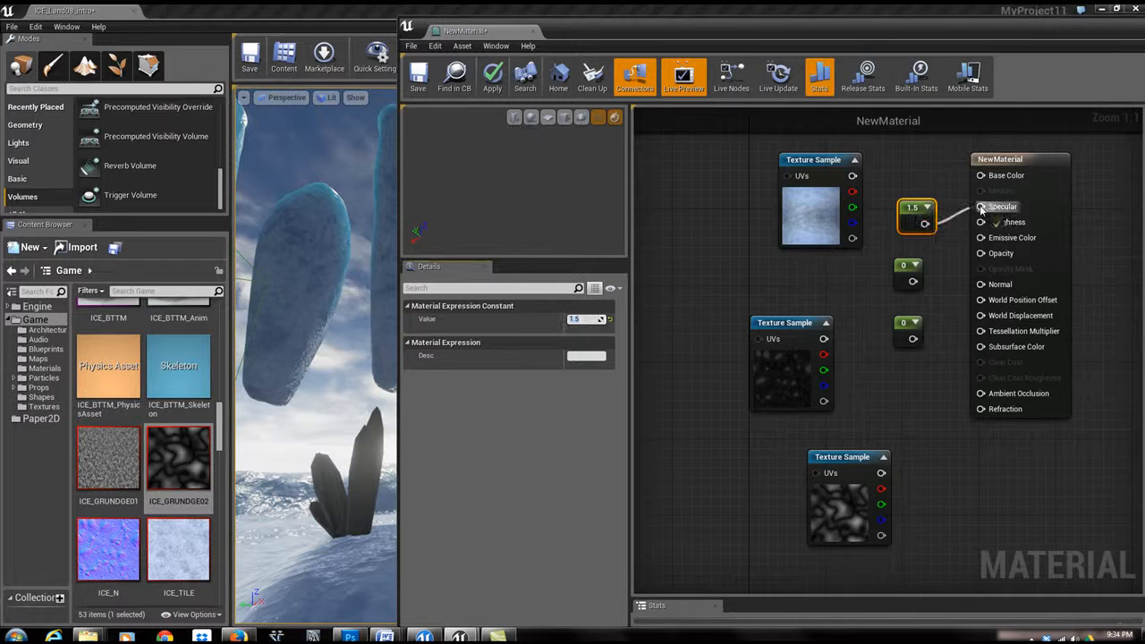
{"action": "left_click", "coordinate": [906, 268]}
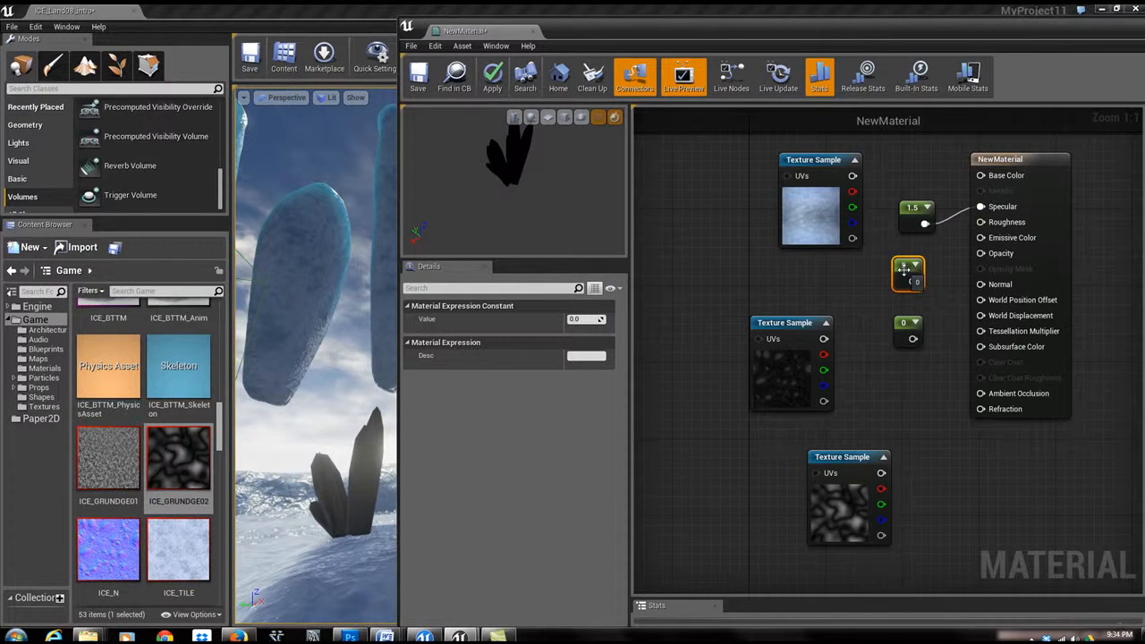
{"action": "left_click", "coordinate": [579, 319]}
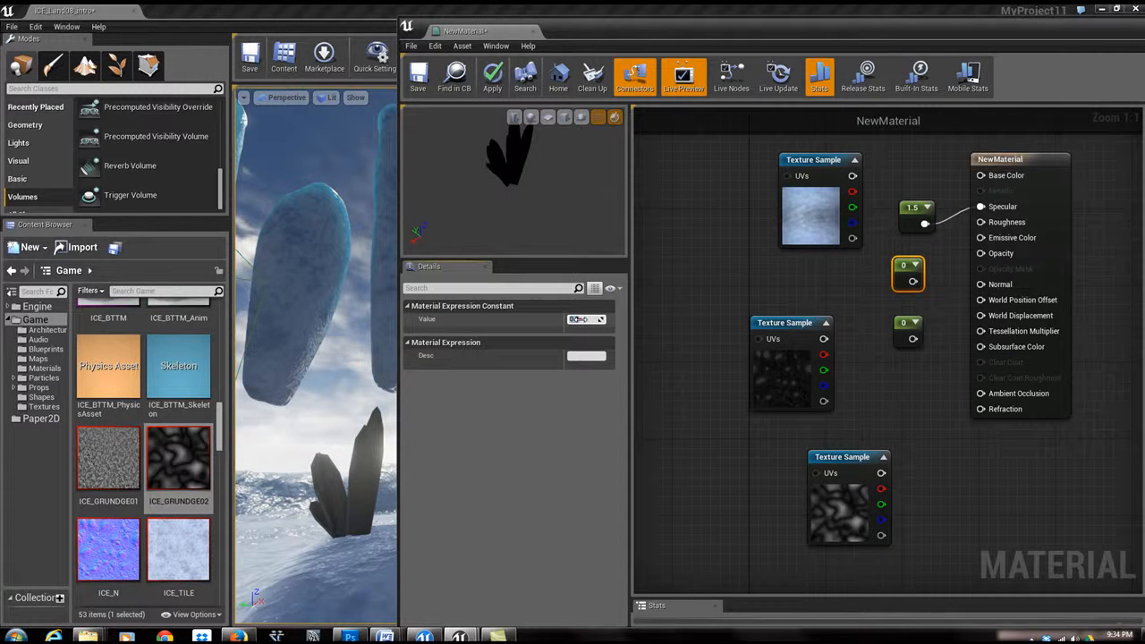
{"action": "type", "text": "0.6"}
{"action": "key", "text": "Return"}
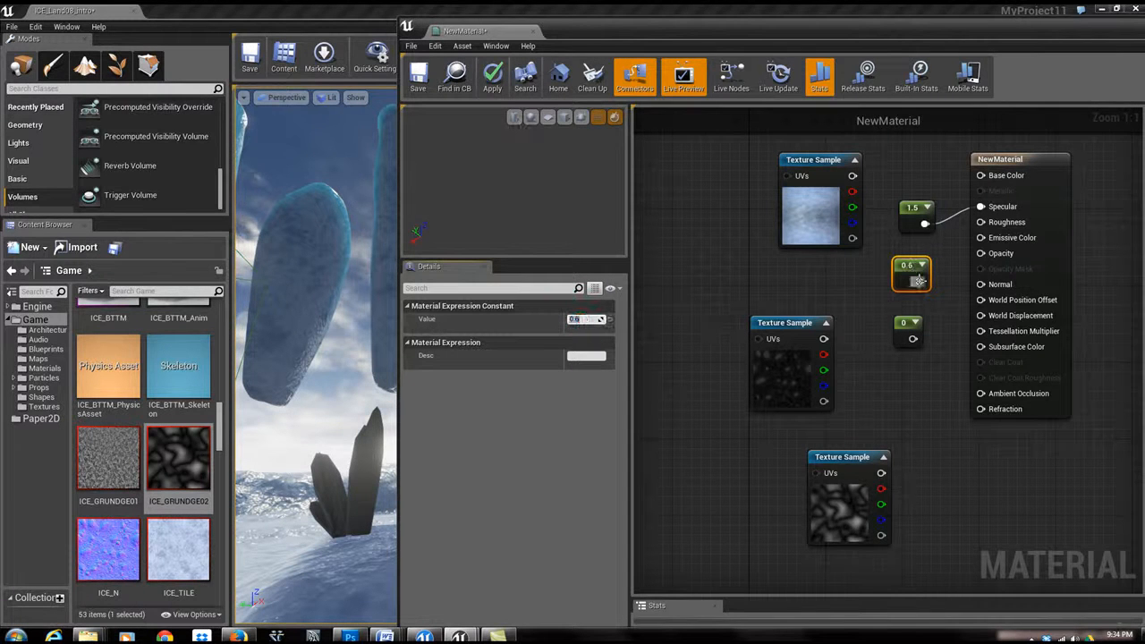
{"action": "left_click_drag", "start_coordinate": [920, 282], "coordinate": [981, 222]}
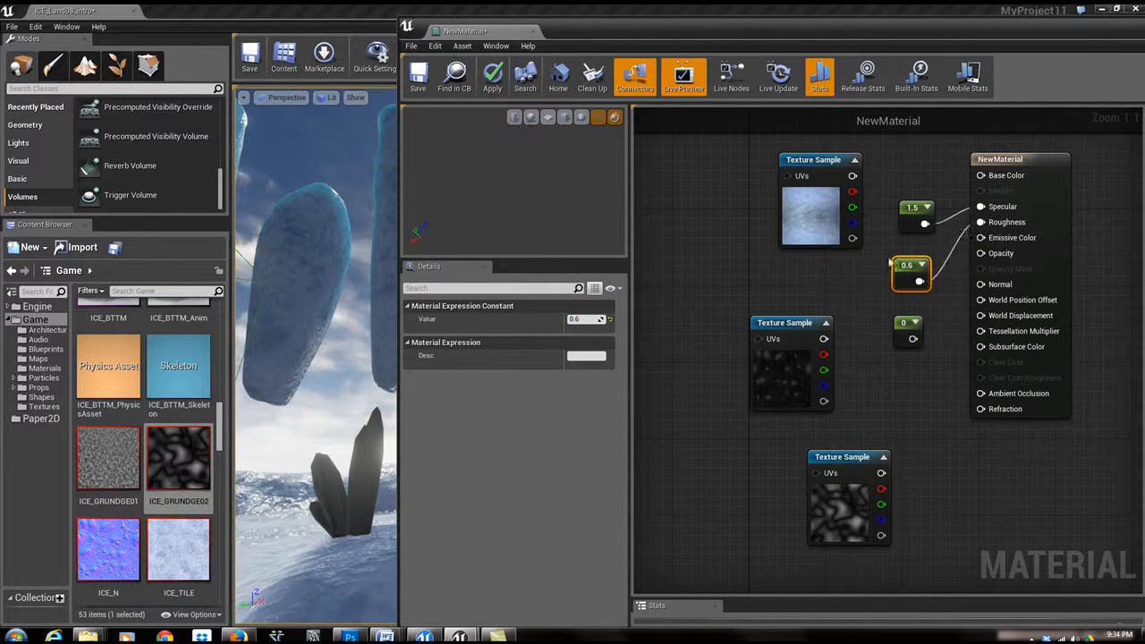
- Align the three constant nodes in a tighter column between the ice color texture sample and the NewMaterial node
{"action": "left_click_drag", "start_coordinate": [907, 266], "coordinate": [905, 249]}
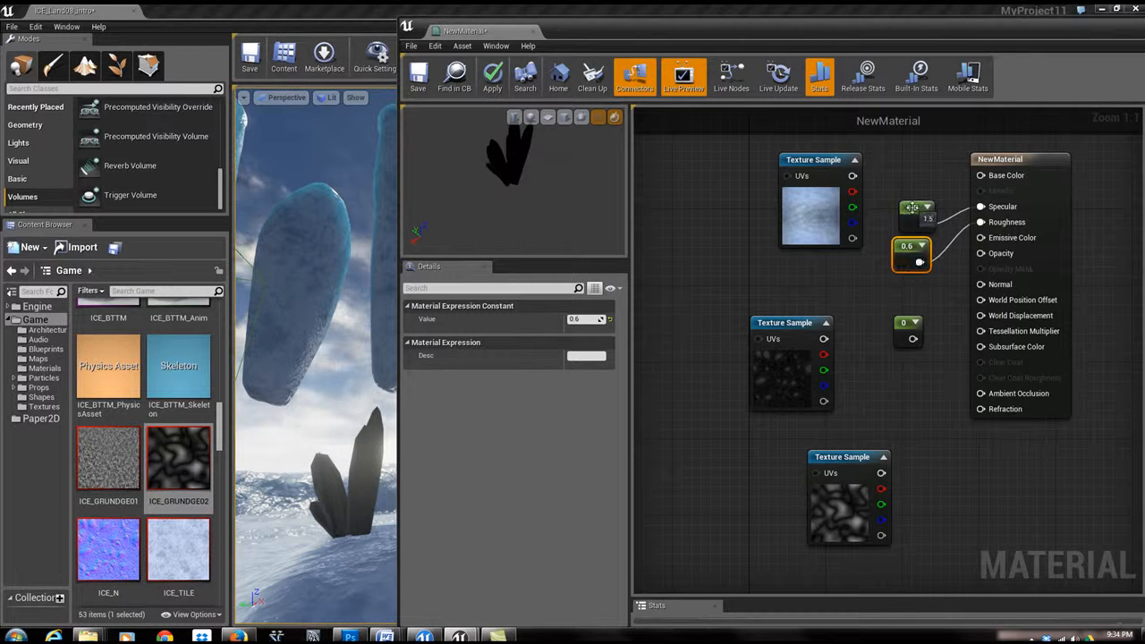
{"action": "left_click_drag", "start_coordinate": [907, 207], "coordinate": [903, 198]}
{"action": "left_click_drag", "start_coordinate": [898, 321], "coordinate": [903, 238]}
- Set the lowest constant to 13 and shift its node slightly away from the NewMaterial node
{"action": "left_click", "coordinate": [908, 288]}
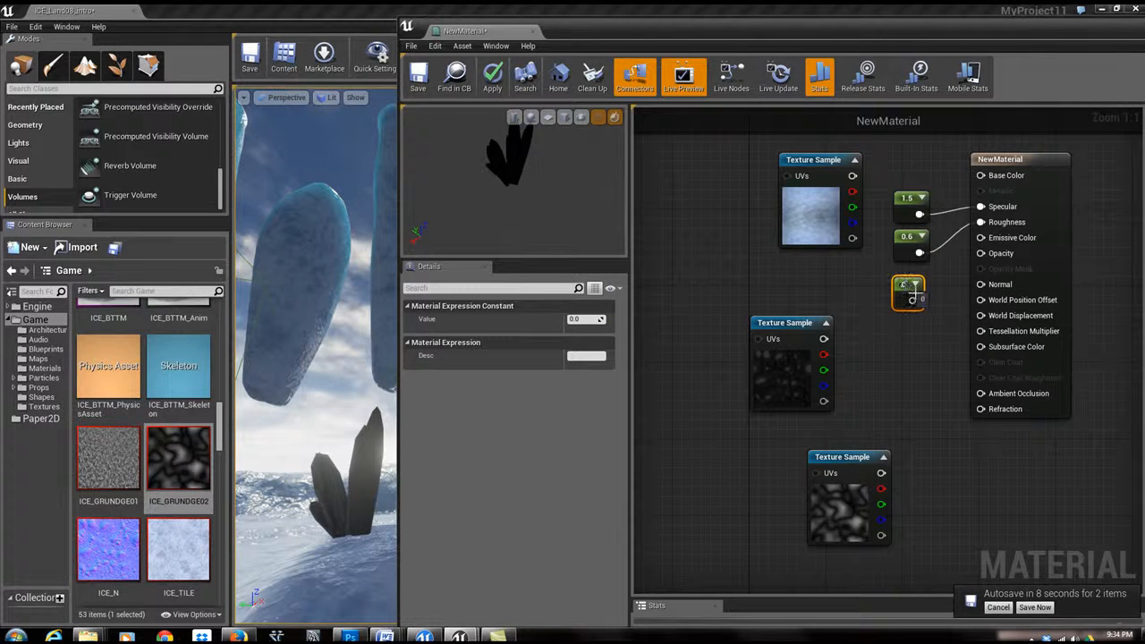
{"action": "left_click", "coordinate": [581, 319]}
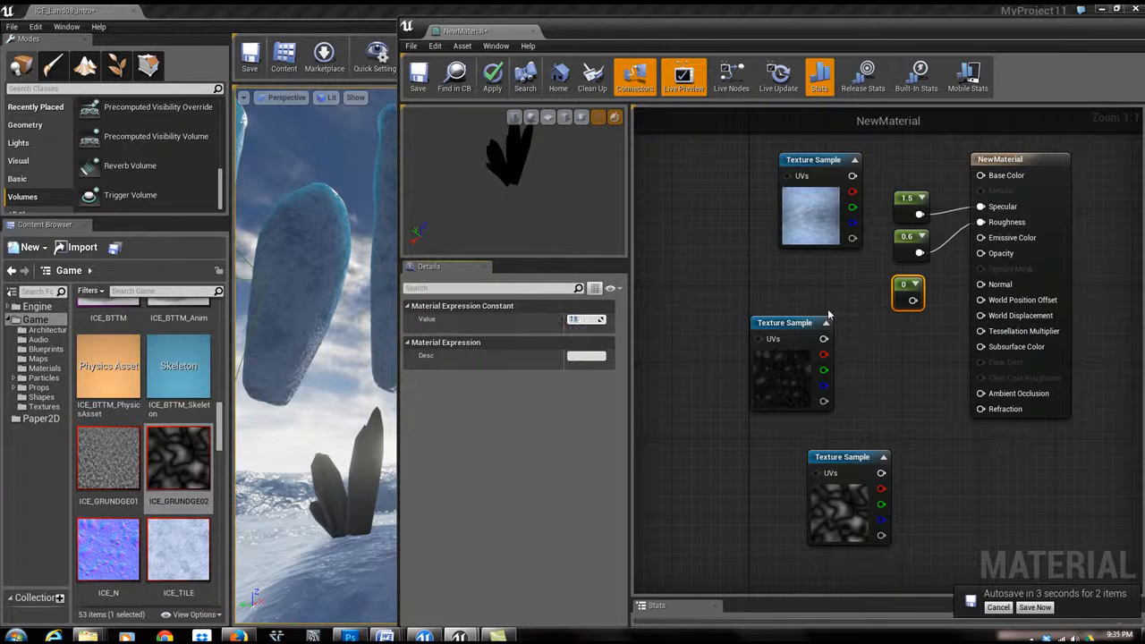
{"action": "type", "text": "13"}
{"action": "key", "text": "Return"}
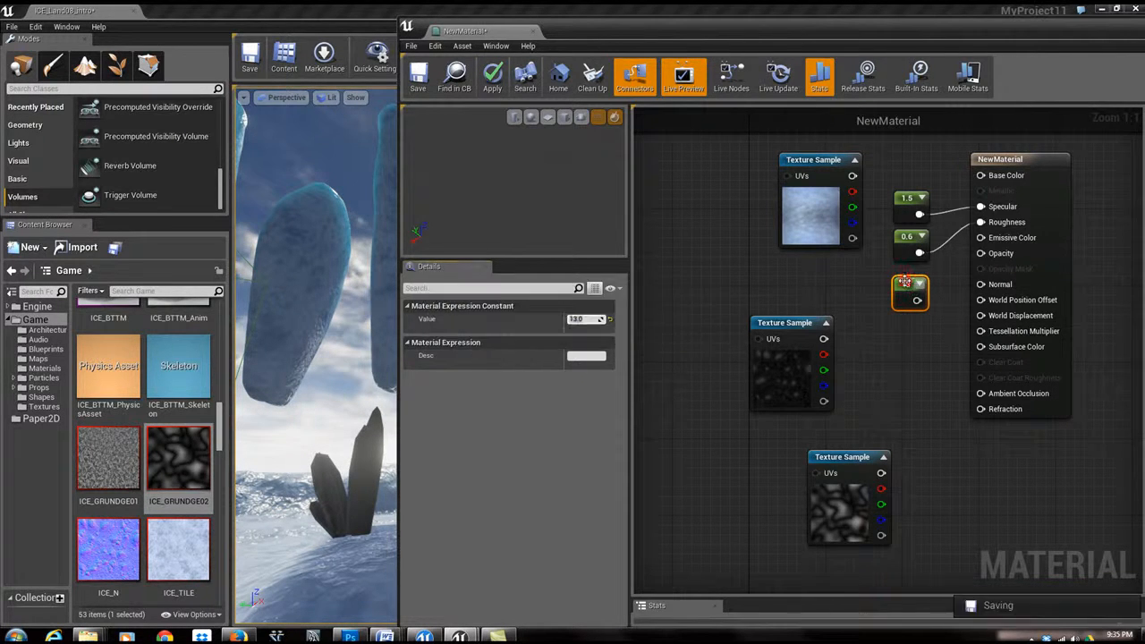
{"action": "left_click_drag", "start_coordinate": [908, 284], "coordinate": [897, 284]}
- Connect the ice color texture sample to Base Color and enlarge the preview viewport to show the whole crystal cluster
{"action": "left_click_drag", "start_coordinate": [816, 161], "coordinate": [984, 179]}
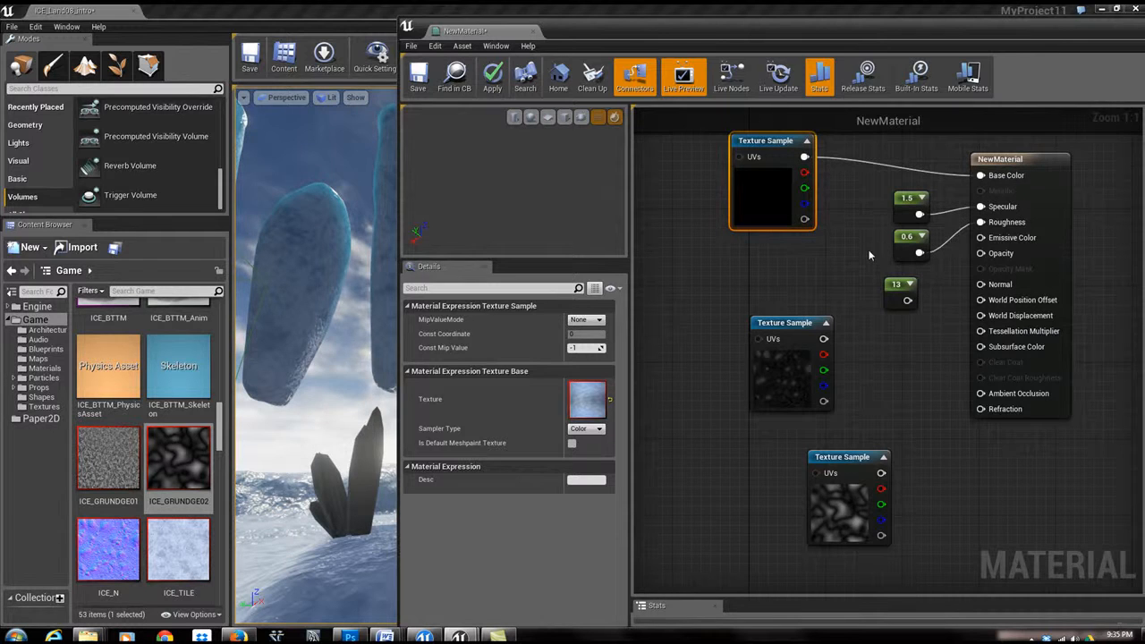
{"action": "left_click_drag", "start_coordinate": [517, 192], "coordinate": [580, 192]}
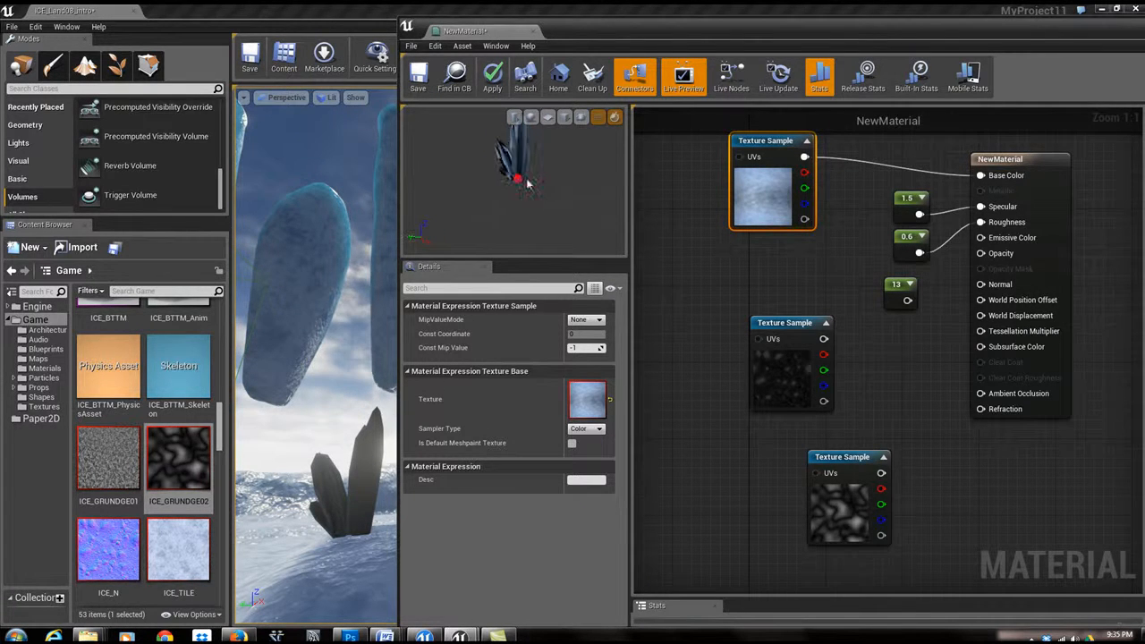
{"action": "right_click_drag", "start_coordinate": [551, 186], "coordinate": [551, 207]}
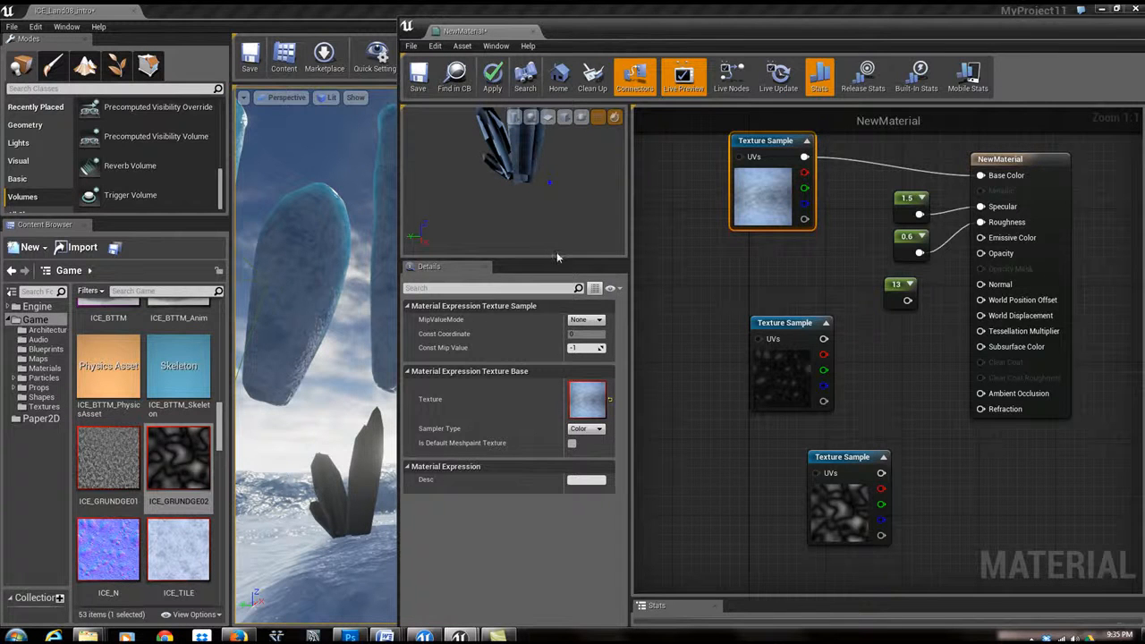
{"action": "left_click_drag", "start_coordinate": [555, 261], "coordinate": [558, 356]}
{"action": "mouse_move", "coordinate": [557, 240]}
{"action": "right_mouse_down"}
{"action": "mouse_move", "coordinate": [557, 269]}
{"action": "mouse_move", "coordinate": [557, 224]}
{"action": "right_mouse_up"}
{"action": "left_click_drag", "start_coordinate": [557, 232], "coordinate": [601, 217]}
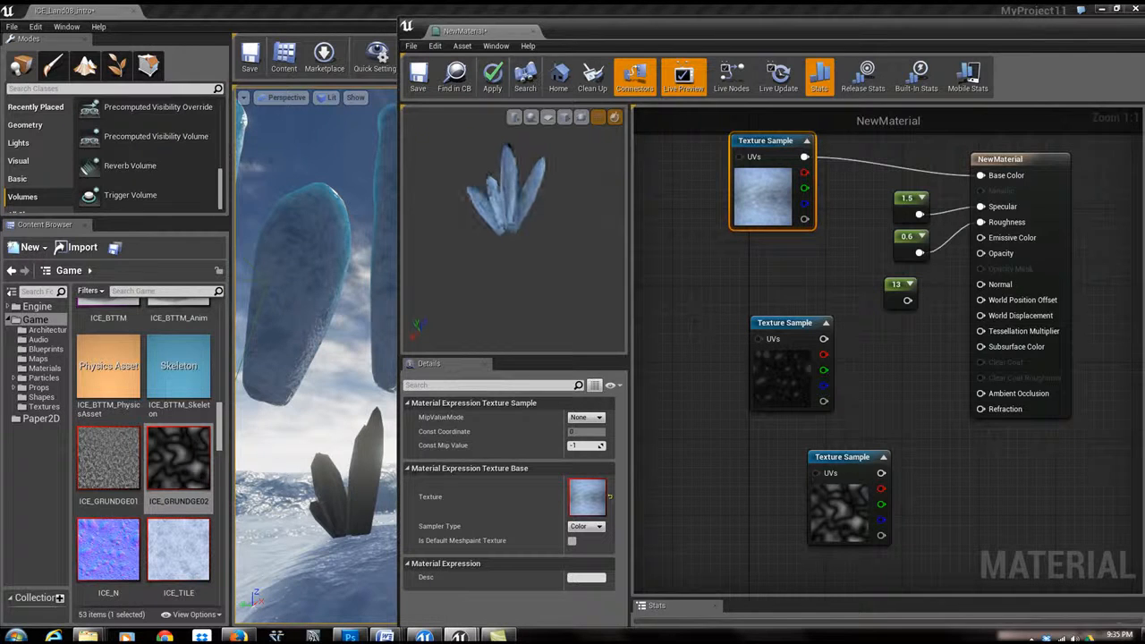
- Apply the material and check it on the crystals in the level, with the material editor maximized again at the end
{"action": "left_click", "coordinate": [495, 76]}
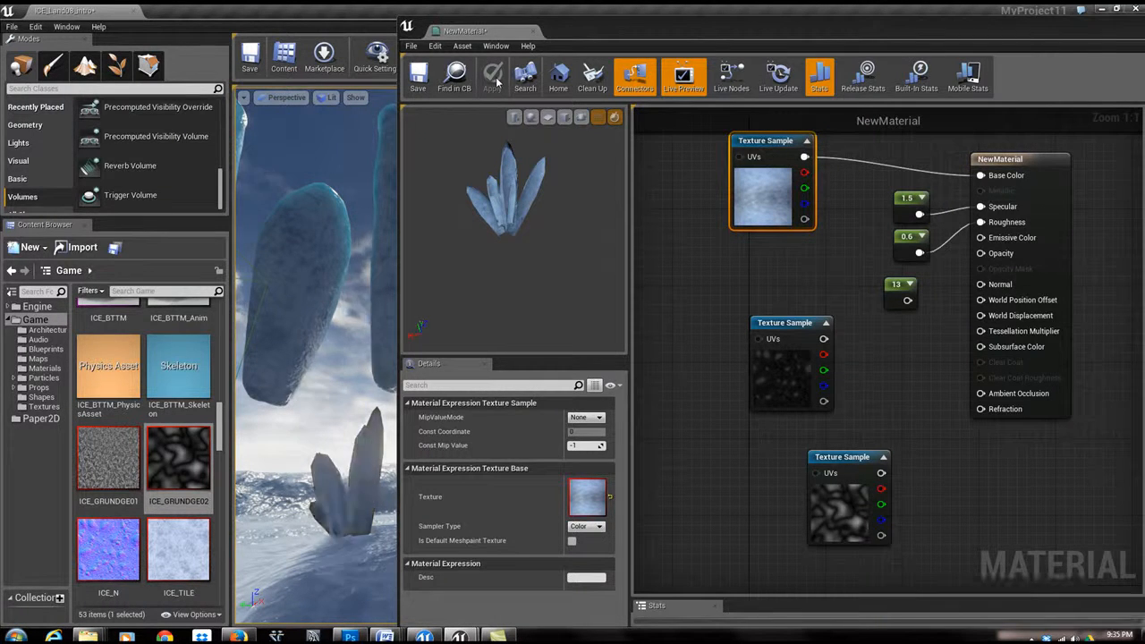
{"action": "left_click_drag", "start_coordinate": [575, 40], "coordinate": [795, 35]}
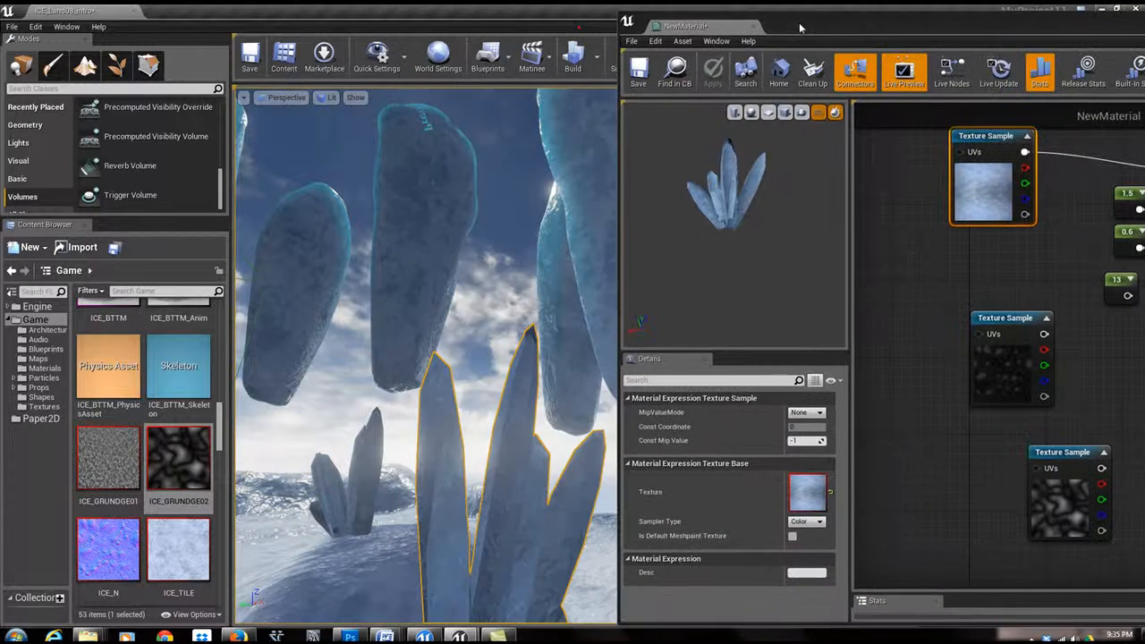
{"action": "left_click", "coordinate": [408, 440]}
{"action": "right_click_drag", "start_coordinate": [408, 440], "coordinate": [286, 430]}
{"action": "double_click", "coordinate": [947, 30]}
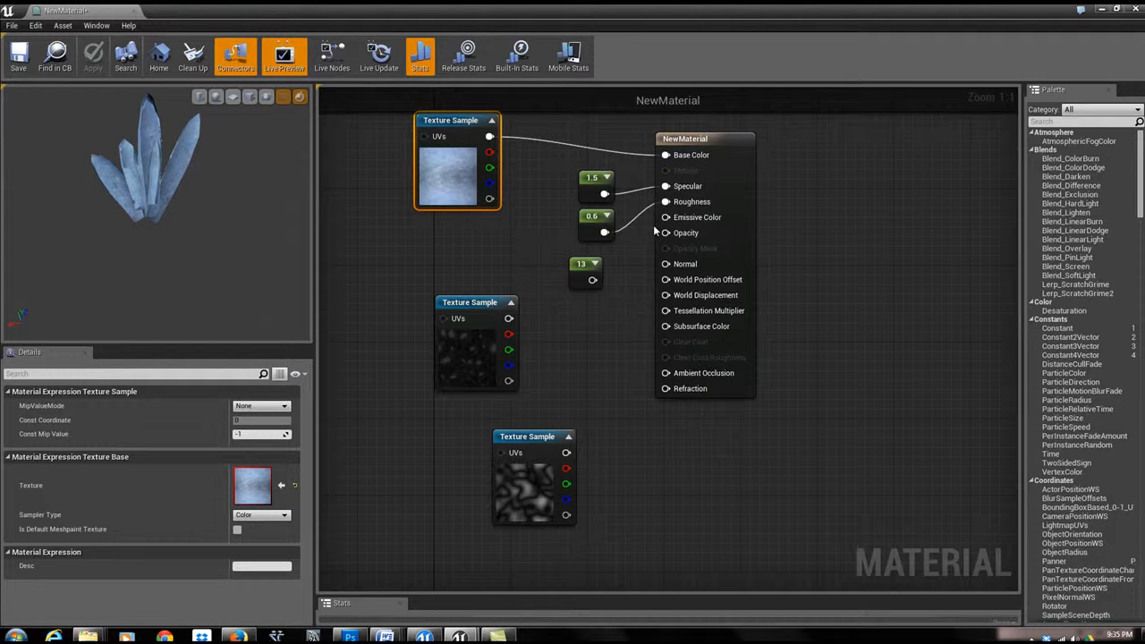
- Stack the ICE_GRUNDGE02 texture sample below the ice color sample, with the dark spotted texture sample beneath it
{"action": "left_click_drag", "start_coordinate": [526, 435], "coordinate": [421, 264]}
{"action": "left_click_drag", "start_coordinate": [491, 309], "coordinate": [462, 395]}
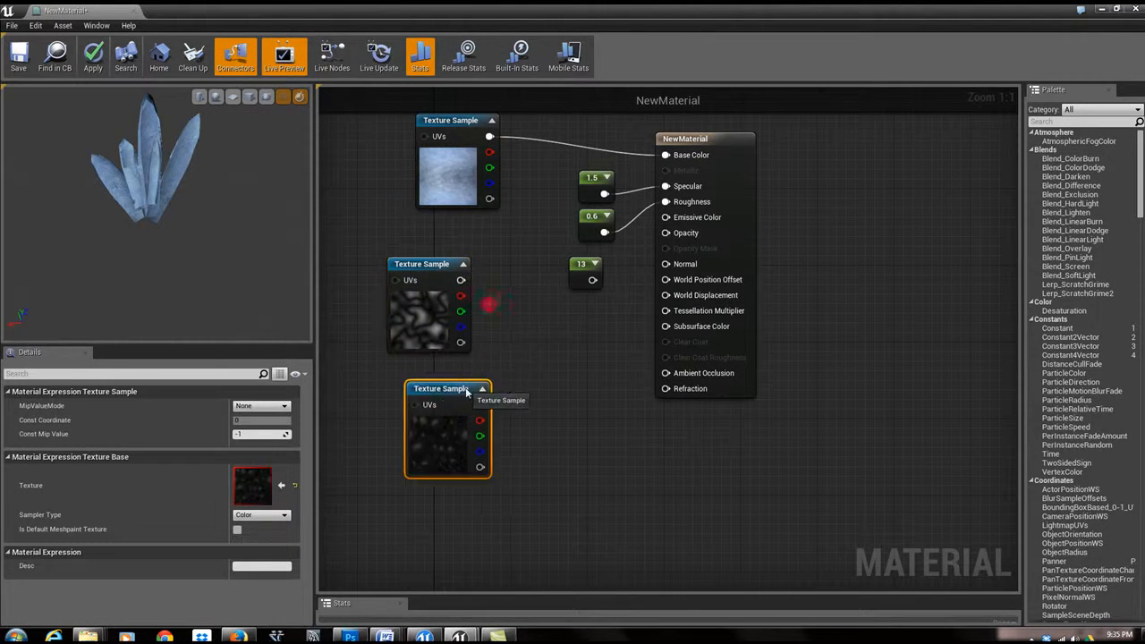
{"action": "left_click_drag", "start_coordinate": [440, 262], "coordinate": [450, 262]}
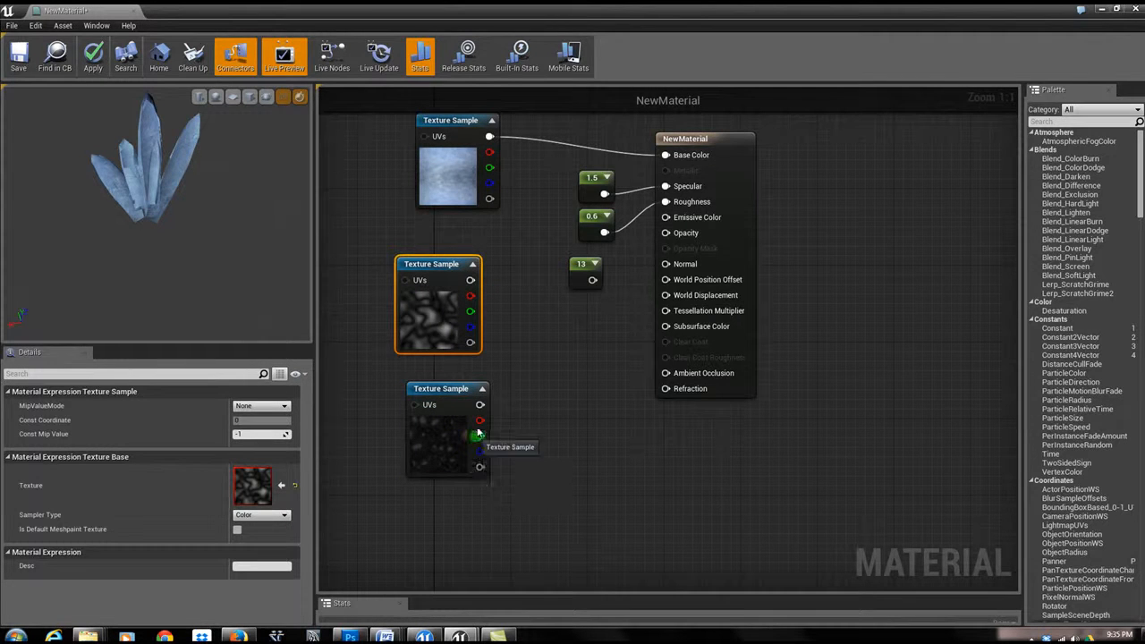
- Connect the dark spotted texture sample to Refraction and inspect the effect on the crystal preview
{"action": "left_click_drag", "start_coordinate": [481, 406], "coordinate": [669, 391]}
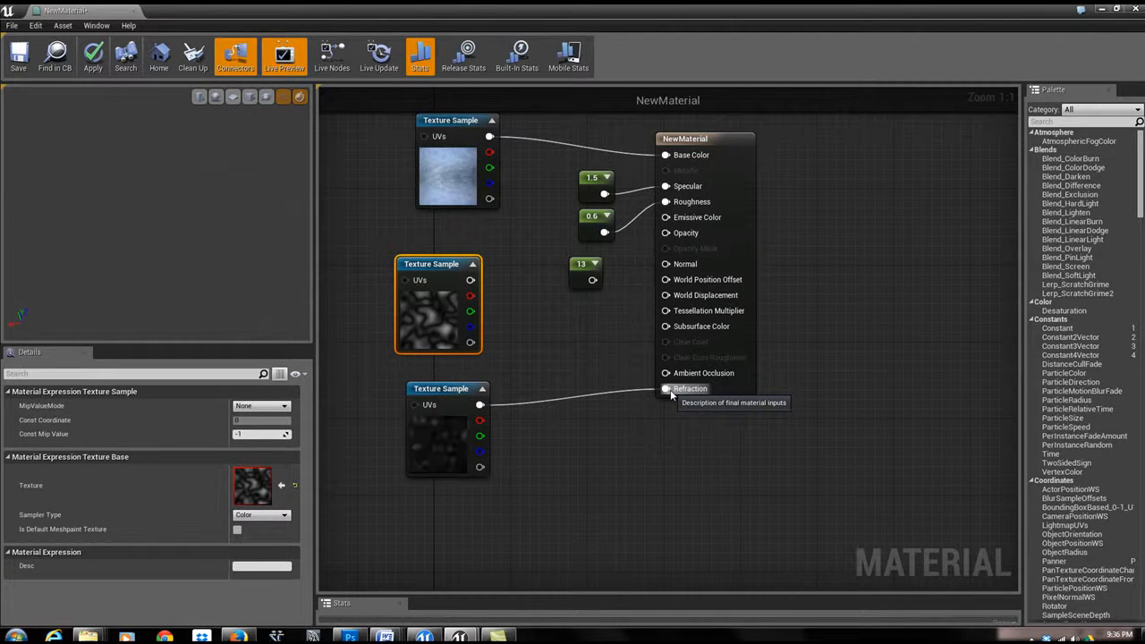
{"action": "mouse_move", "coordinate": [169, 221]}
{"action": "left_mouse_down"}
{"action": "mouse_move", "coordinate": [198, 237]}
{"action": "mouse_move", "coordinate": [192, 215]}
{"action": "mouse_move", "coordinate": [169, 221]}
{"action": "mouse_move", "coordinate": [237, 215]}
{"action": "mouse_move", "coordinate": [169, 221]}
{"action": "mouse_move", "coordinate": [184, 210]}
{"action": "mouse_move", "coordinate": [197, 215]}
{"action": "mouse_move", "coordinate": [169, 221]}
{"action": "mouse_move", "coordinate": [229, 218]}
{"action": "mouse_move", "coordinate": [202, 222]}
{"action": "left_mouse_up"}
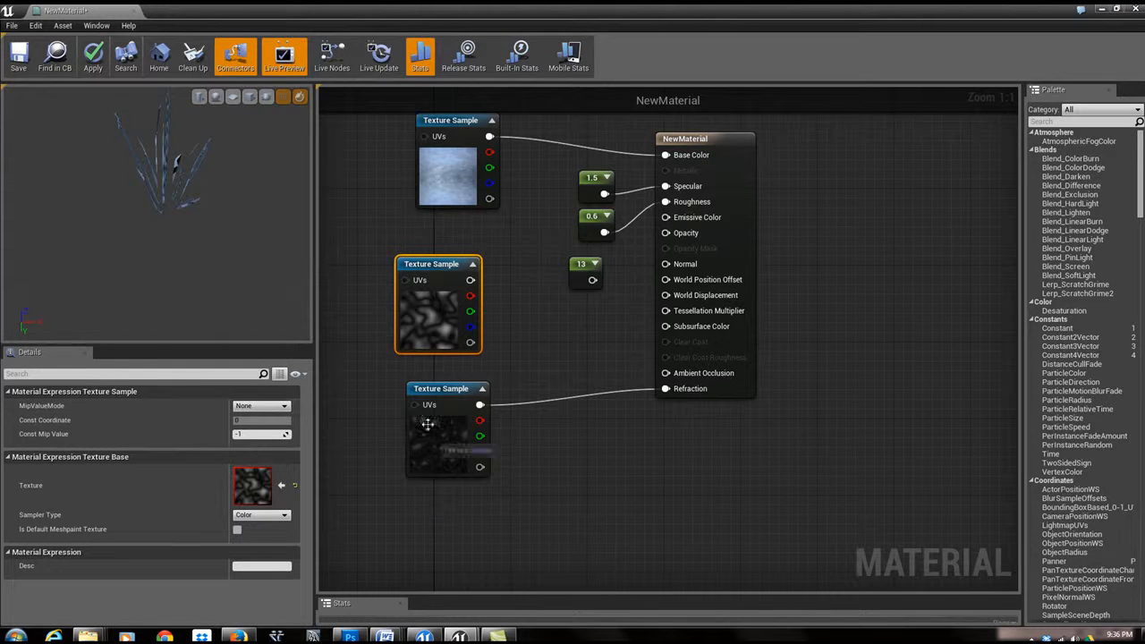
{"action": "left_click_drag", "start_coordinate": [644, 394], "coordinate": [662, 390]}
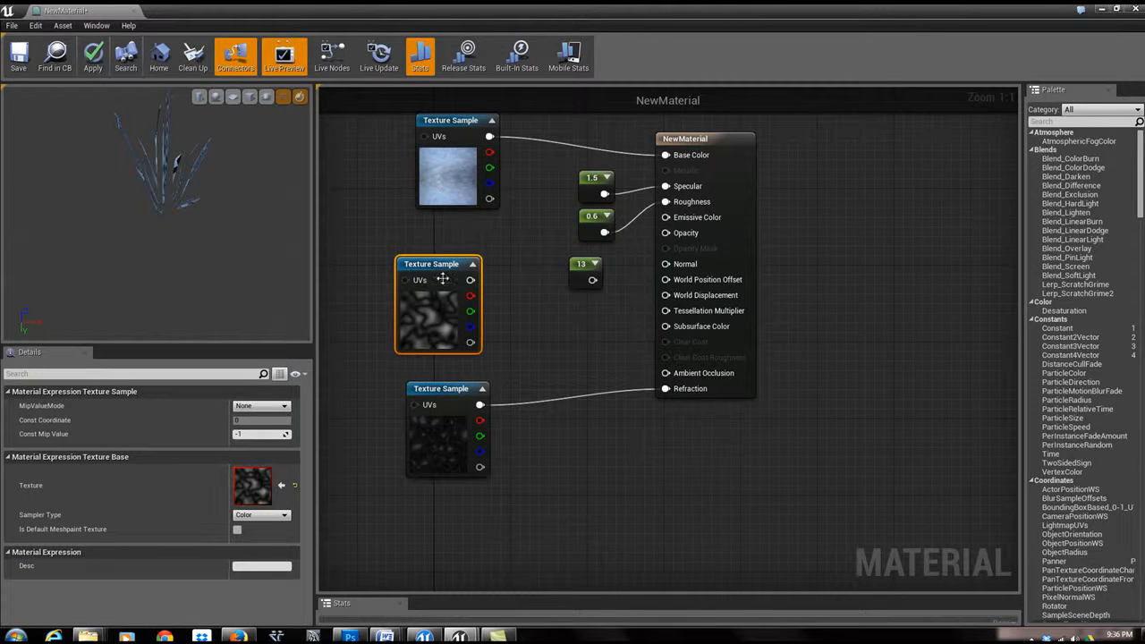
- Connect the ICE_GRUNDGE02 texture sample to Normal and inspect the crystal preview
{"action": "left_click_drag", "start_coordinate": [440, 271], "coordinate": [430, 252]}
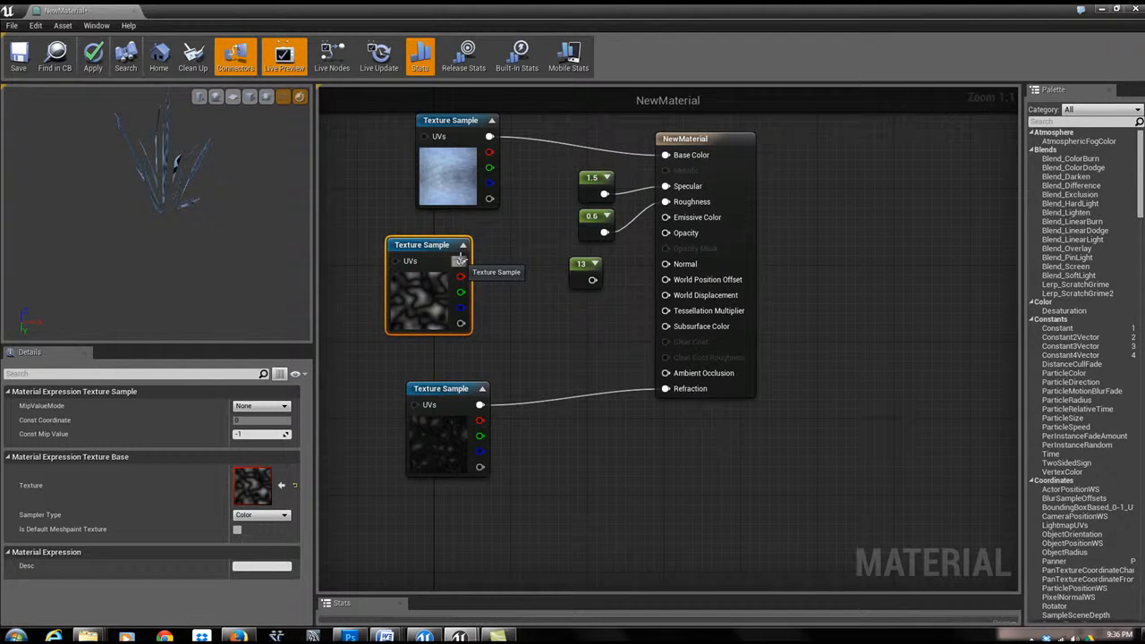
{"action": "left_click_drag", "start_coordinate": [459, 260], "coordinate": [668, 265]}
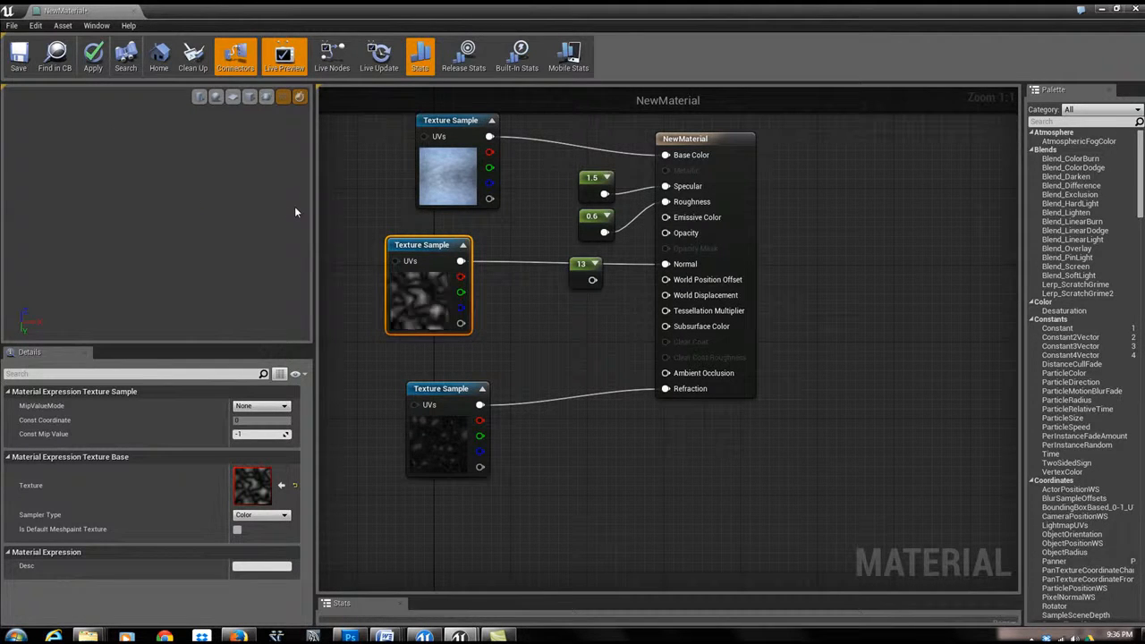
{"action": "mouse_move", "coordinate": [170, 168]}
{"action": "left_mouse_down"}
{"action": "mouse_move", "coordinate": [98, 166]}
{"action": "mouse_move", "coordinate": [180, 169]}
{"action": "left_mouse_up"}
- Move the ice color texture sample farther from the NewMaterial node to make room between them
{"action": "right_click_drag", "start_coordinate": [509, 343], "coordinate": [544, 441]}
{"action": "left_click_drag", "start_coordinate": [478, 215], "coordinate": [464, 185]}
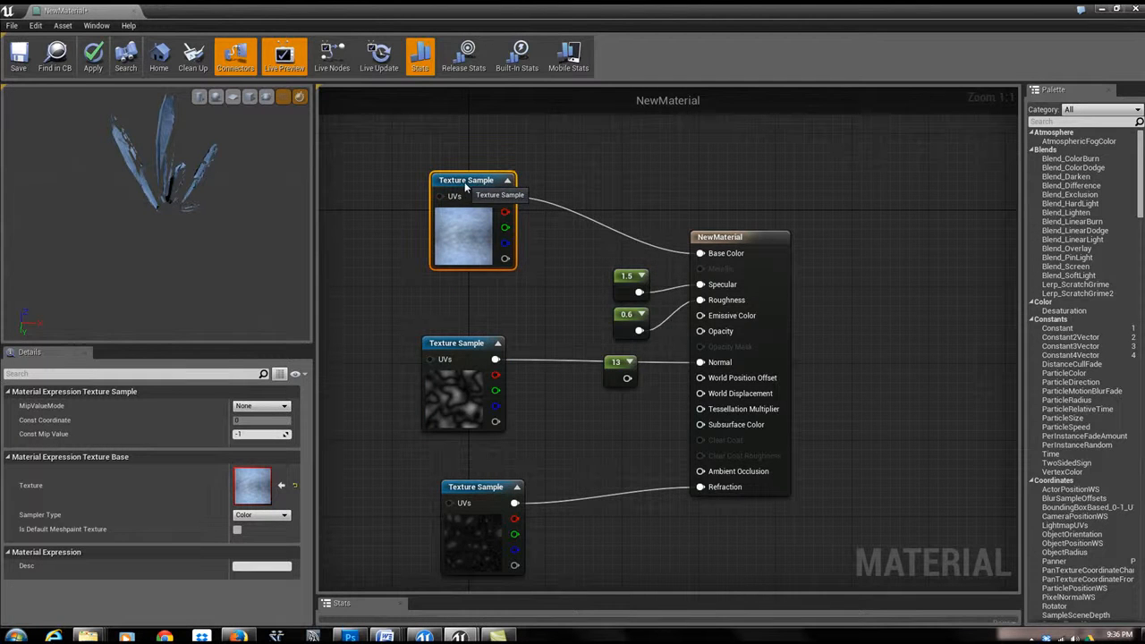
{"action": "right_click_drag", "start_coordinate": [485, 194], "coordinate": [472, 259]}
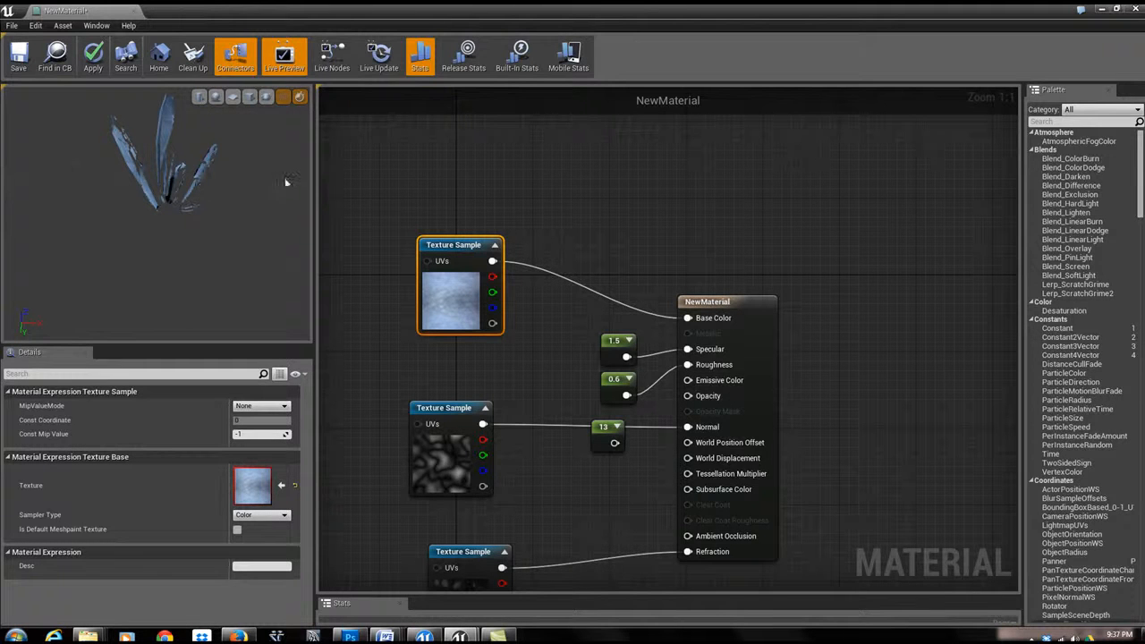
{"action": "left_click_drag", "start_coordinate": [474, 245], "coordinate": [451, 258]}
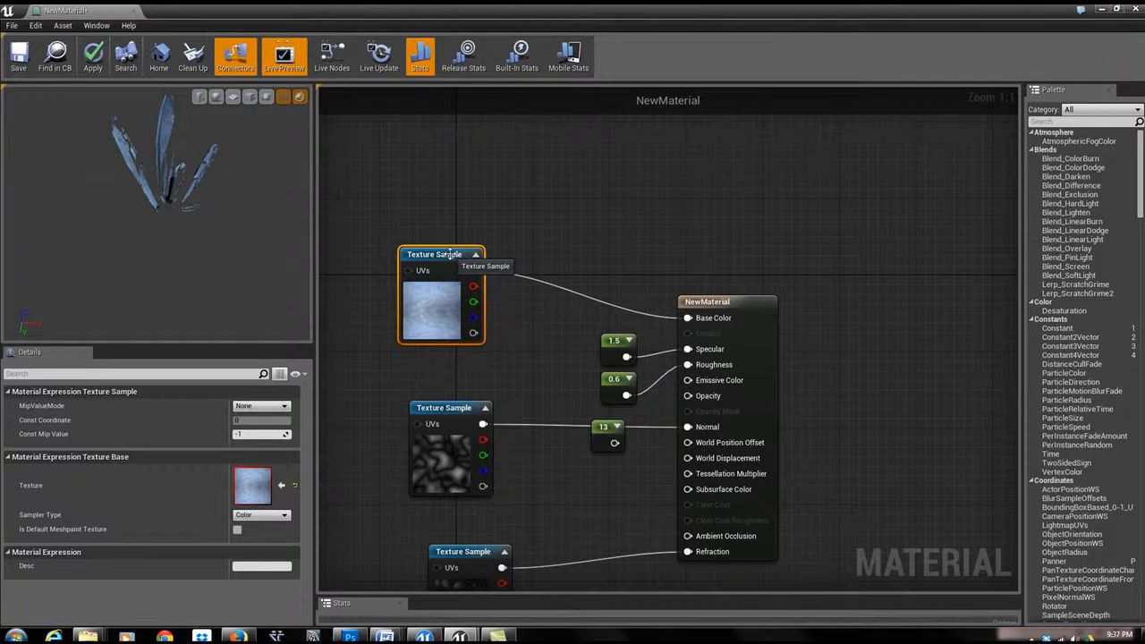
- Add a Scene Color node and place it between the ice color texture sample and the NewMaterial node
{"action": "right_click_drag", "start_coordinate": [553, 245], "coordinate": [551, 244]}
{"action": "right_click", "coordinate": [549, 243]}
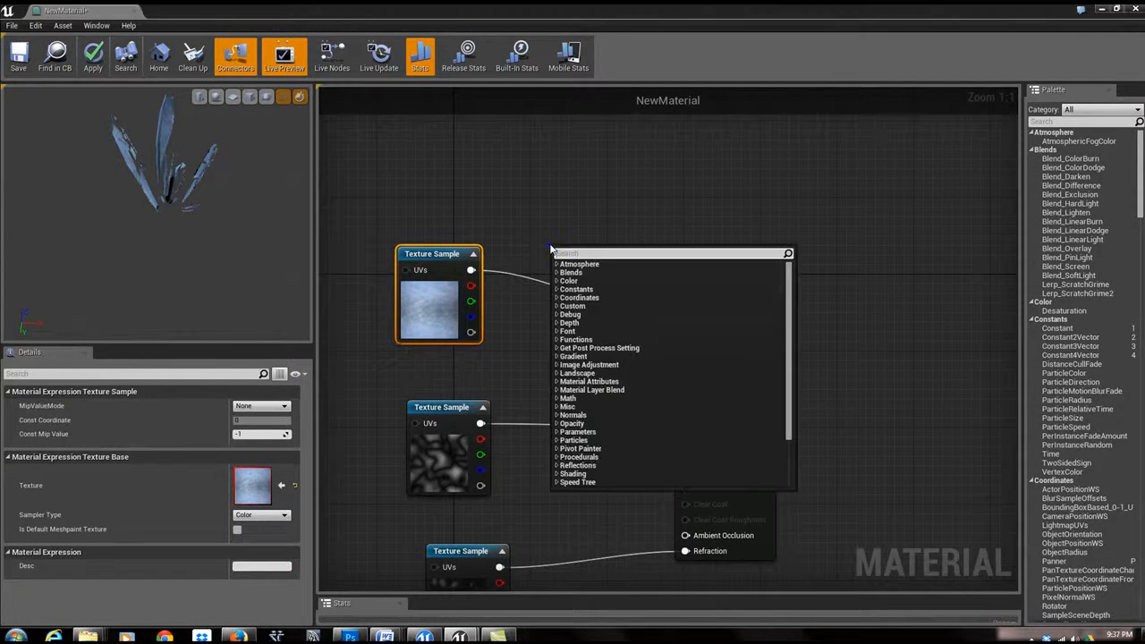
{"action": "type", "text": "scene"}
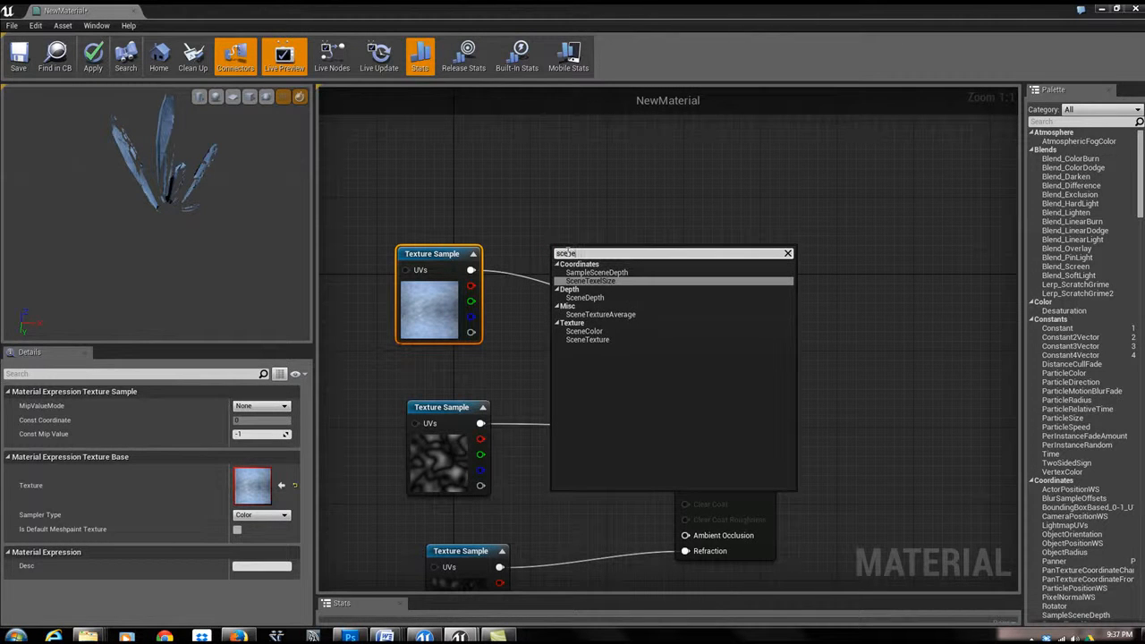
{"action": "left_click", "coordinate": [584, 331]}
{"action": "left_click_drag", "start_coordinate": [576, 254], "coordinate": [581, 234]}
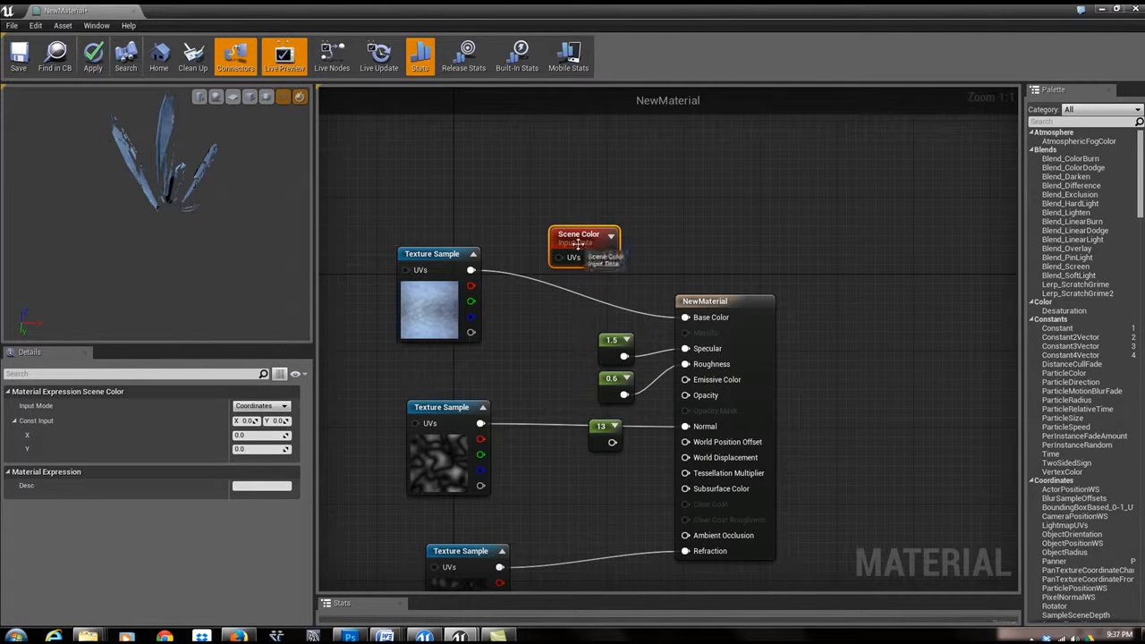
- Set the Scene Color node's Input Mode to Offset Fraction and its Const Input to X 0.181764 and Y 0.363529
{"action": "left_click", "coordinate": [282, 405]}
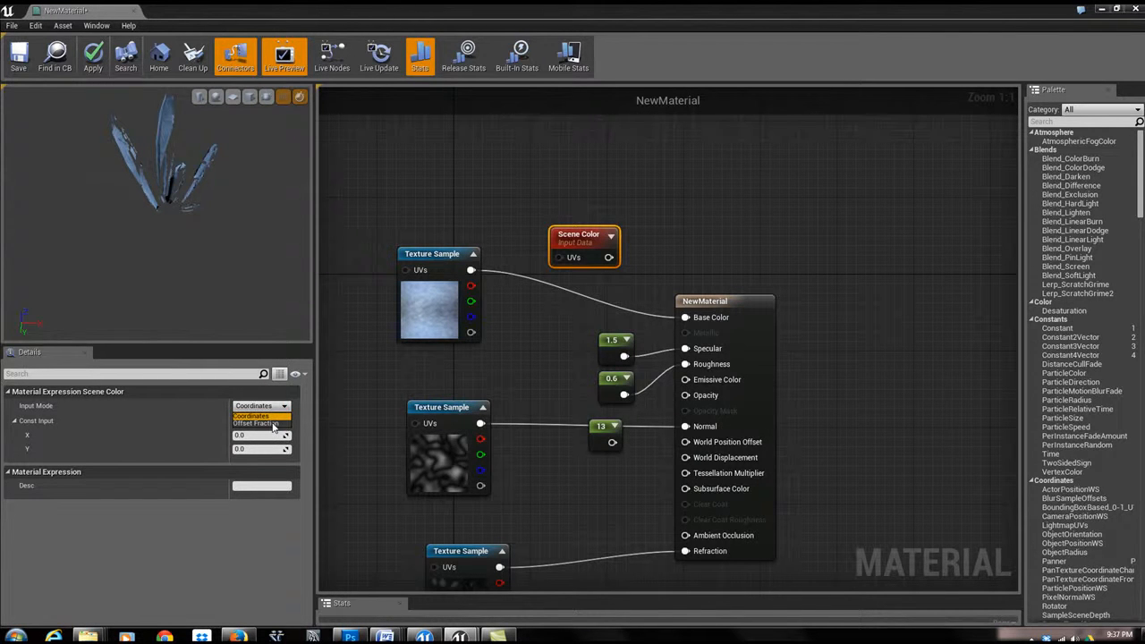
{"action": "left_click", "coordinate": [259, 423]}
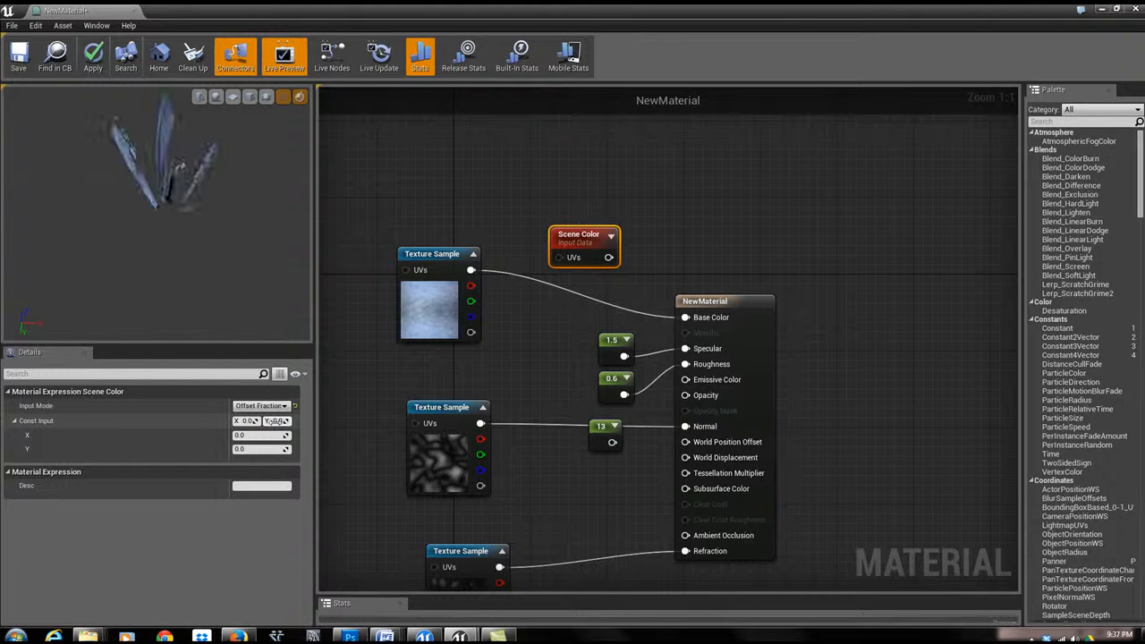
{"action": "left_click", "coordinate": [240, 435]}
{"action": "left_click_drag", "start_coordinate": [239, 435], "coordinate": [259, 449]}
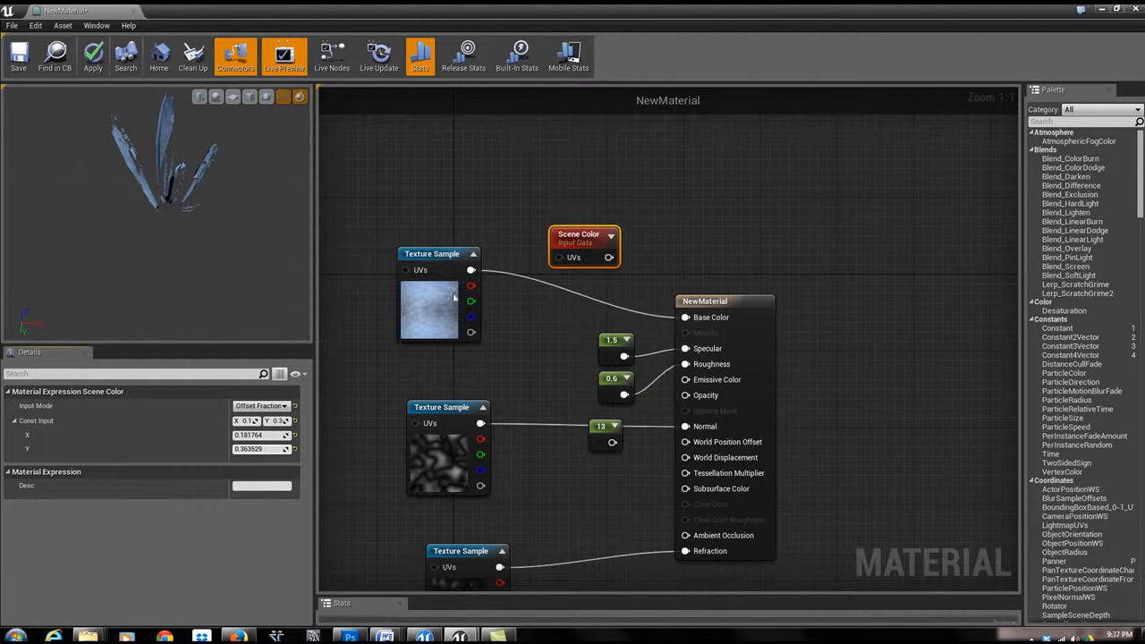
- Route the ice color texture sample through the Scene Color node's UVs into Base Color and inspect the crystal preview
{"action": "left_click", "coordinate": [427, 258]}
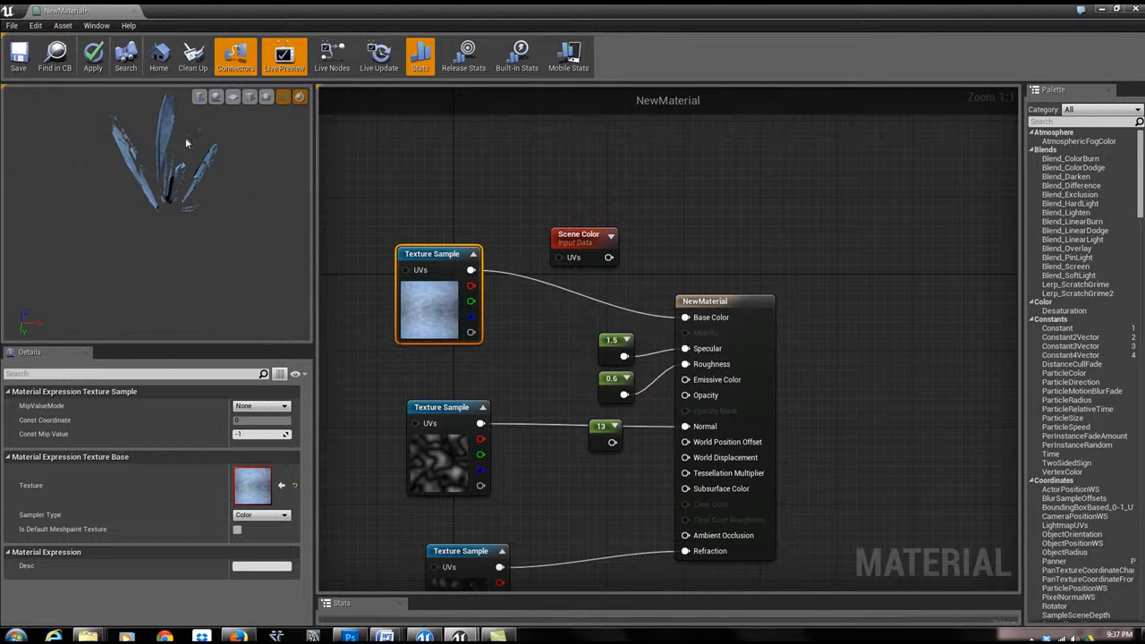
{"action": "left_click_drag", "start_coordinate": [138, 226], "coordinate": [543, 245]}
{"action": "left_click_drag", "start_coordinate": [471, 270], "coordinate": [685, 319]}
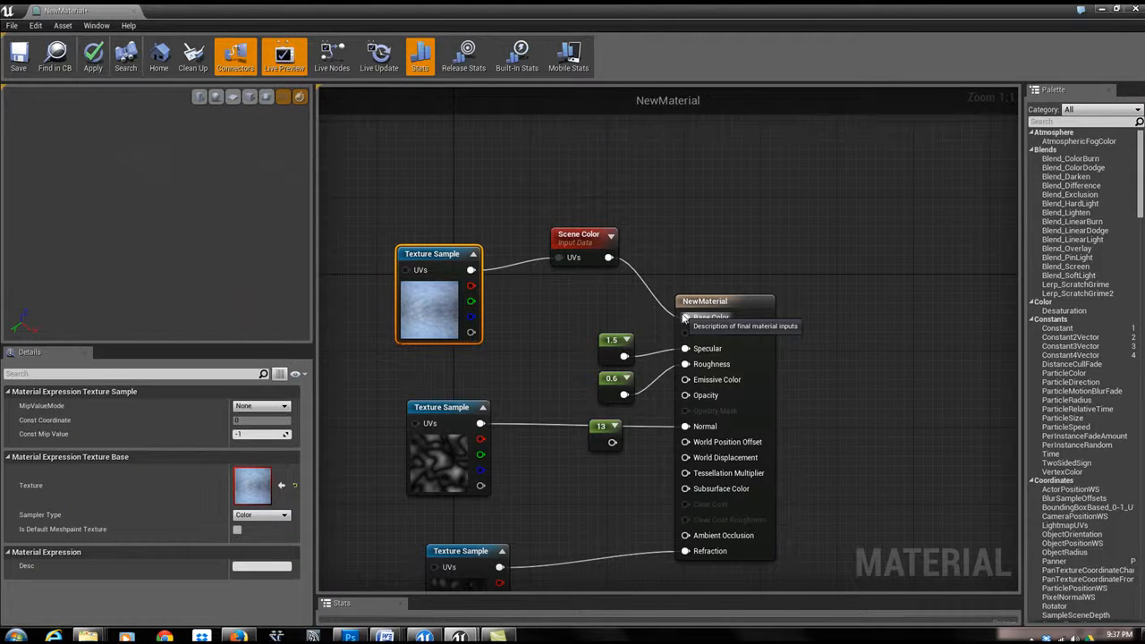
{"action": "left_click_drag", "start_coordinate": [121, 186], "coordinate": [39, 191]}
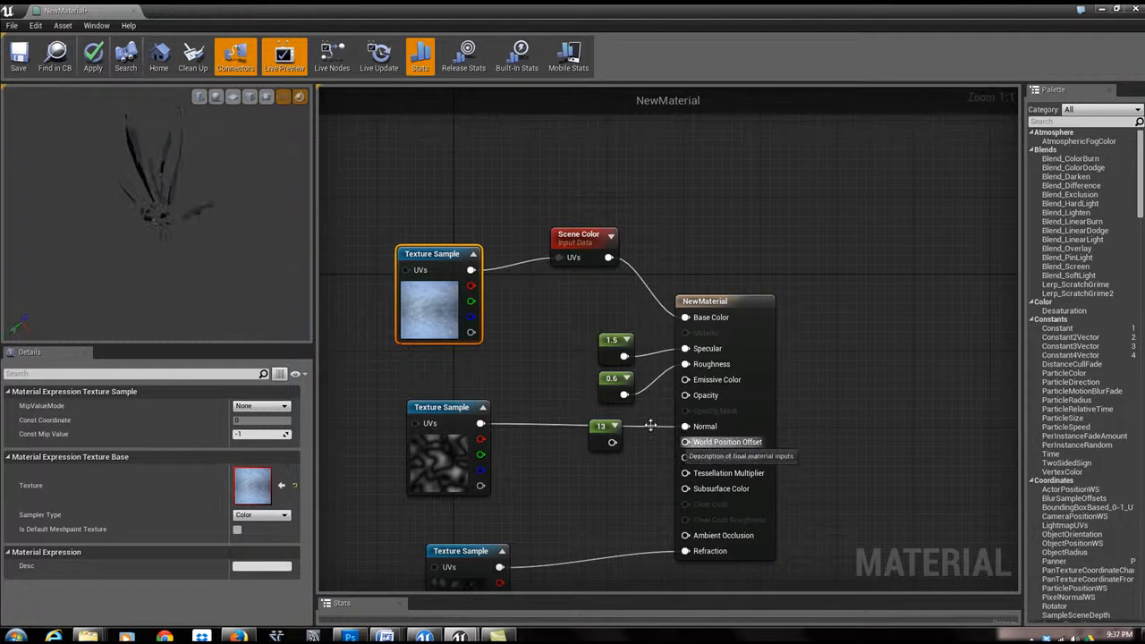
- Move the Scene Color node and the 1.5, 0.6 and 13 constants farther from the NewMaterial node to tidy the graph
{"action": "mouse_move", "coordinate": [592, 245]}
{"action": "left_mouse_down"}
{"action": "mouse_move", "coordinate": [564, 264]}
{"action": "mouse_move", "coordinate": [573, 244]}
{"action": "left_mouse_up"}
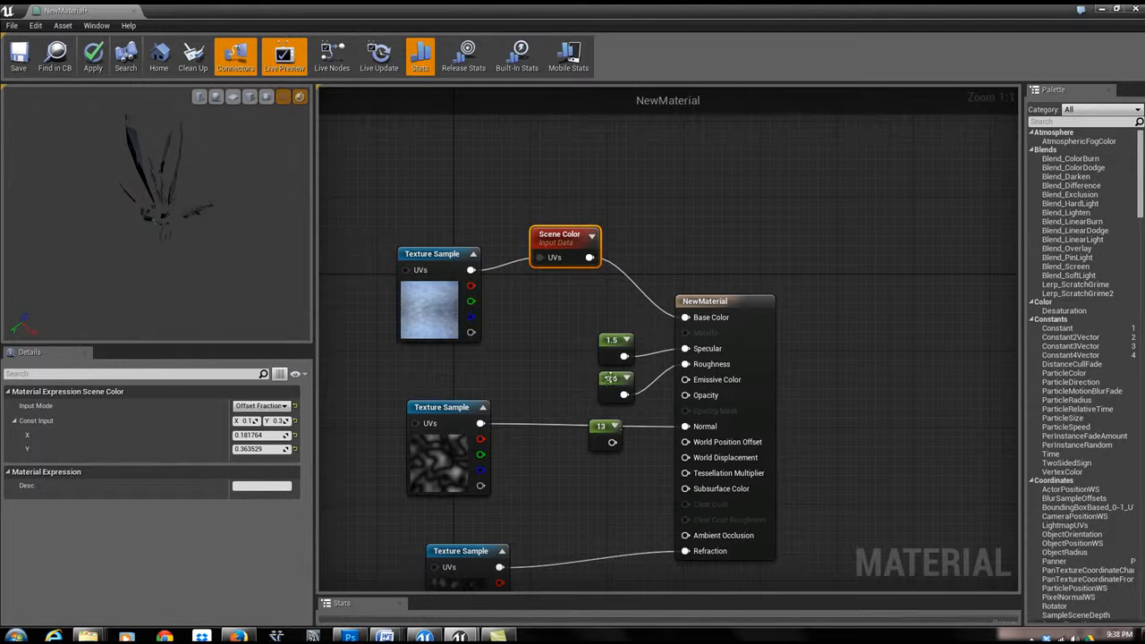
{"action": "left_click_drag", "start_coordinate": [599, 434], "coordinate": [562, 396]}
{"action": "left_click_drag", "start_coordinate": [593, 323], "coordinate": [628, 386]}
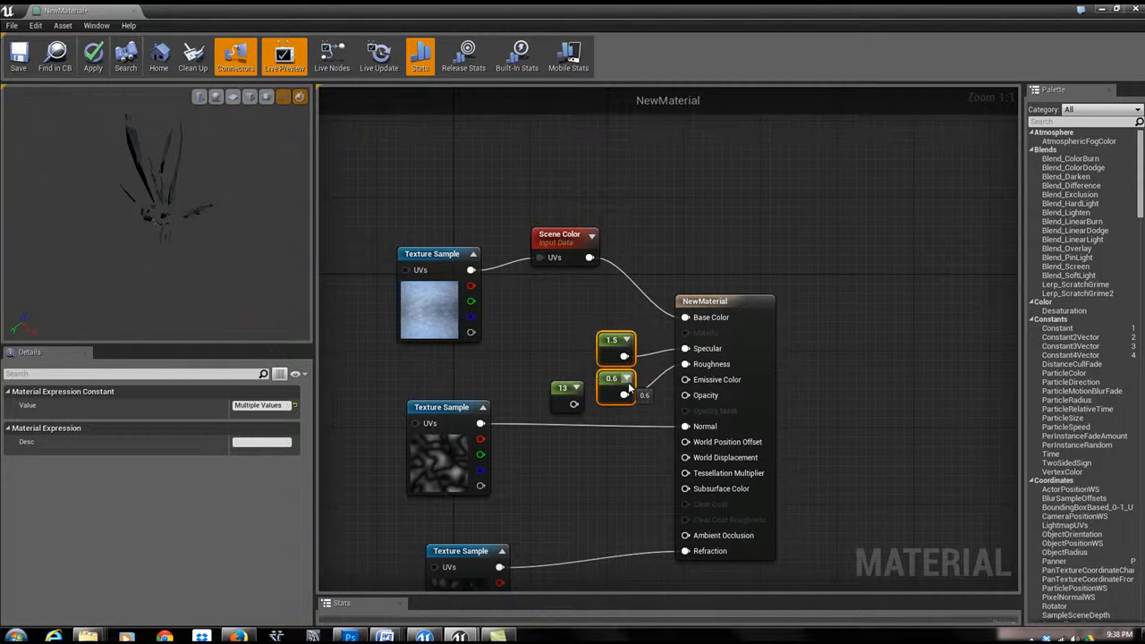
{"action": "left_click_drag", "start_coordinate": [603, 341], "coordinate": [574, 312]}
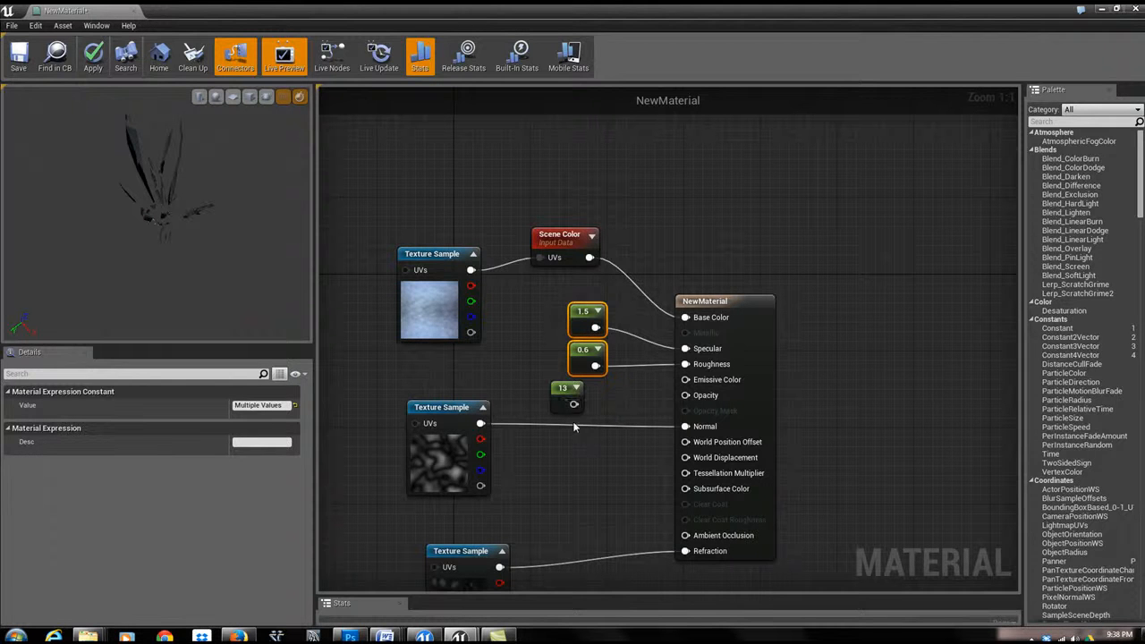
- Wire the 13 constant into Emissive Color and the ice color texture sample's blue channel into Subsurface Color
{"action": "left_click_drag", "start_coordinate": [573, 404], "coordinate": [685, 382]}
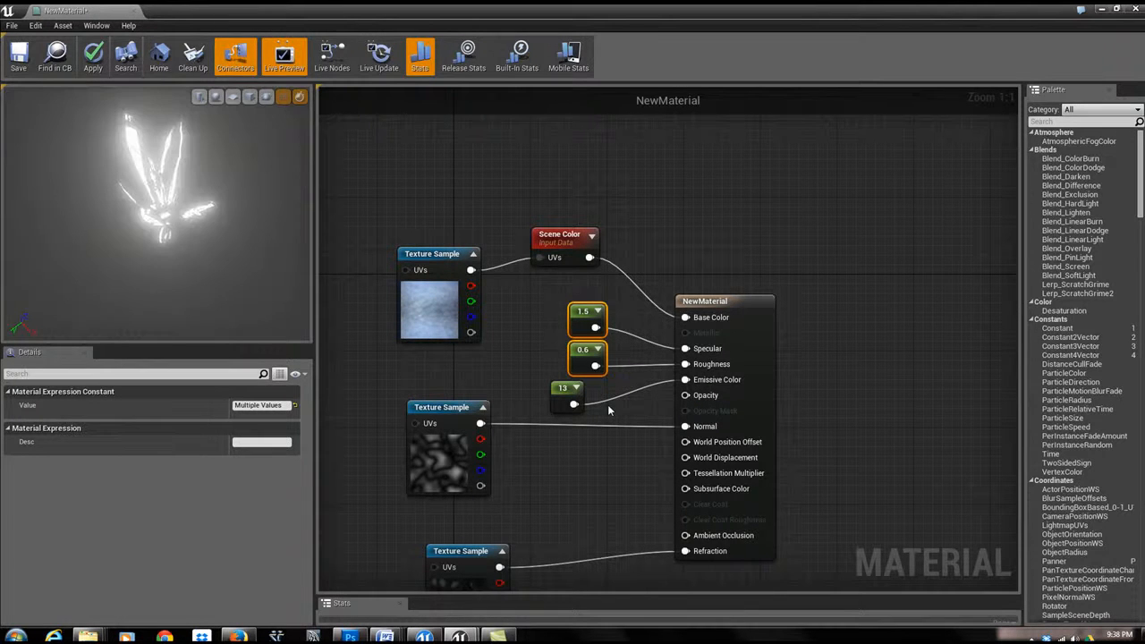
{"action": "mouse_move", "coordinate": [195, 238]}
{"action": "left_mouse_down"}
{"action": "mouse_move", "coordinate": [202, 231]}
{"action": "mouse_move", "coordinate": [187, 223]}
{"action": "left_mouse_up"}
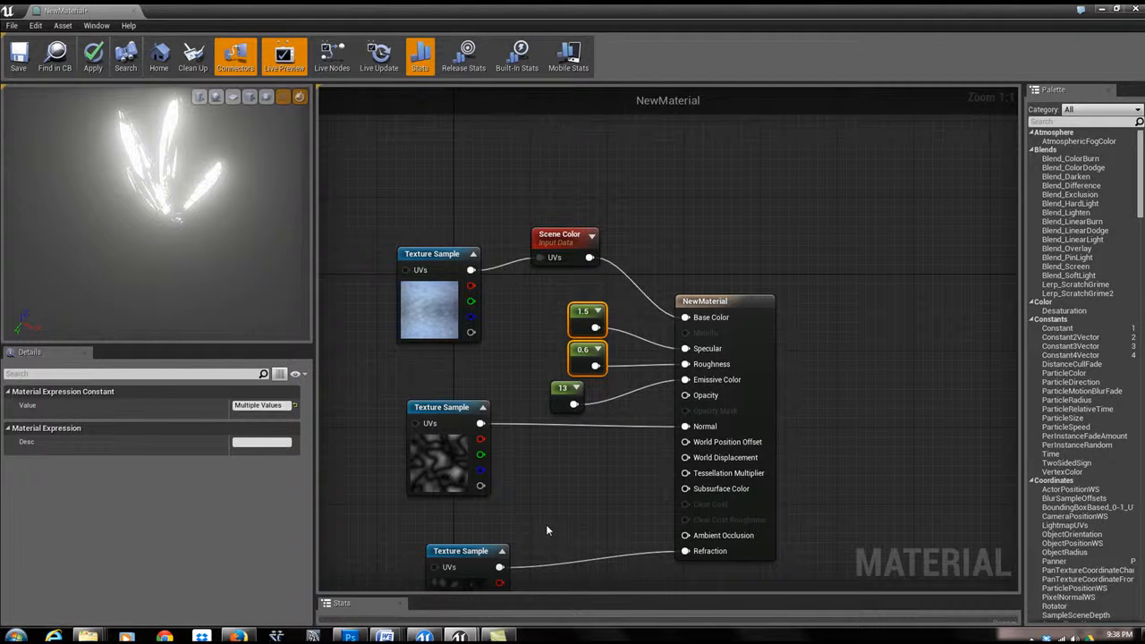
{"action": "left_click_drag", "start_coordinate": [473, 318], "coordinate": [686, 490]}
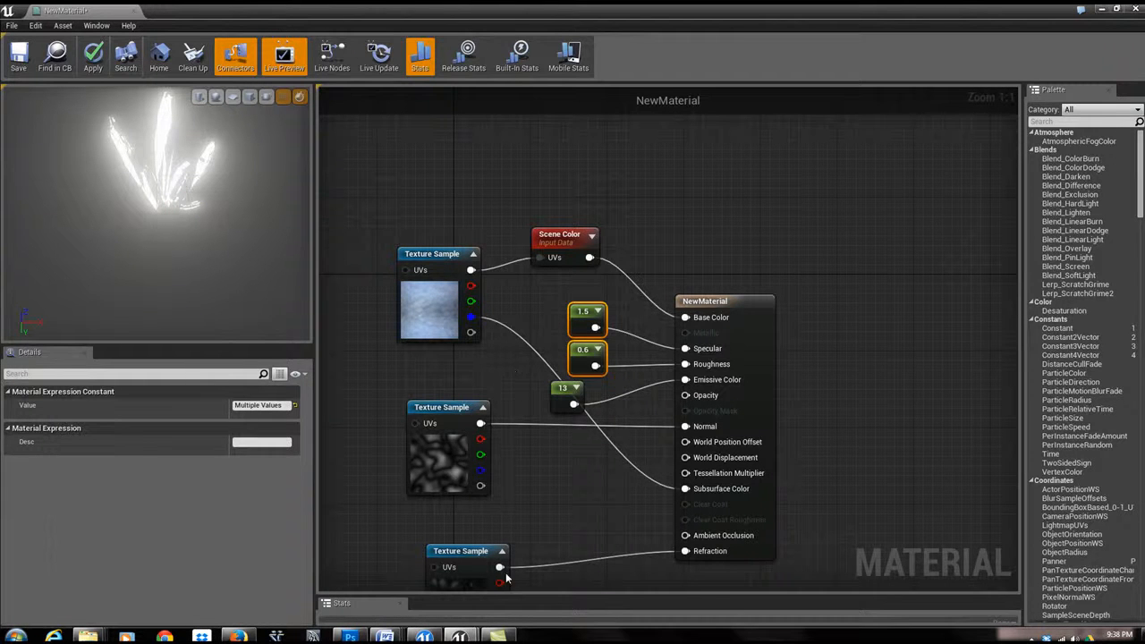
- Connect the lowest texture sample's main output to World Displacement and Tessellation Multiplier as well, and check the crystal preview
{"action": "left_click_drag", "start_coordinate": [470, 549], "coordinate": [686, 458]}
{"action": "left_click_drag", "start_coordinate": [480, 538], "coordinate": [687, 474]}
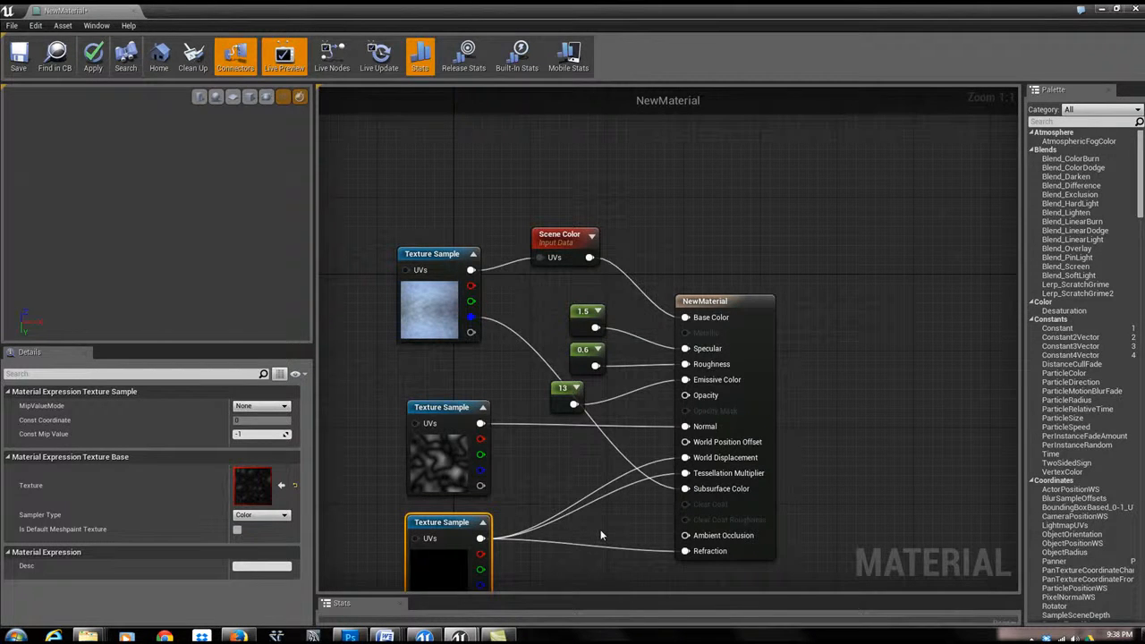
{"action": "left_click_drag", "start_coordinate": [179, 214], "coordinate": [103, 210]}
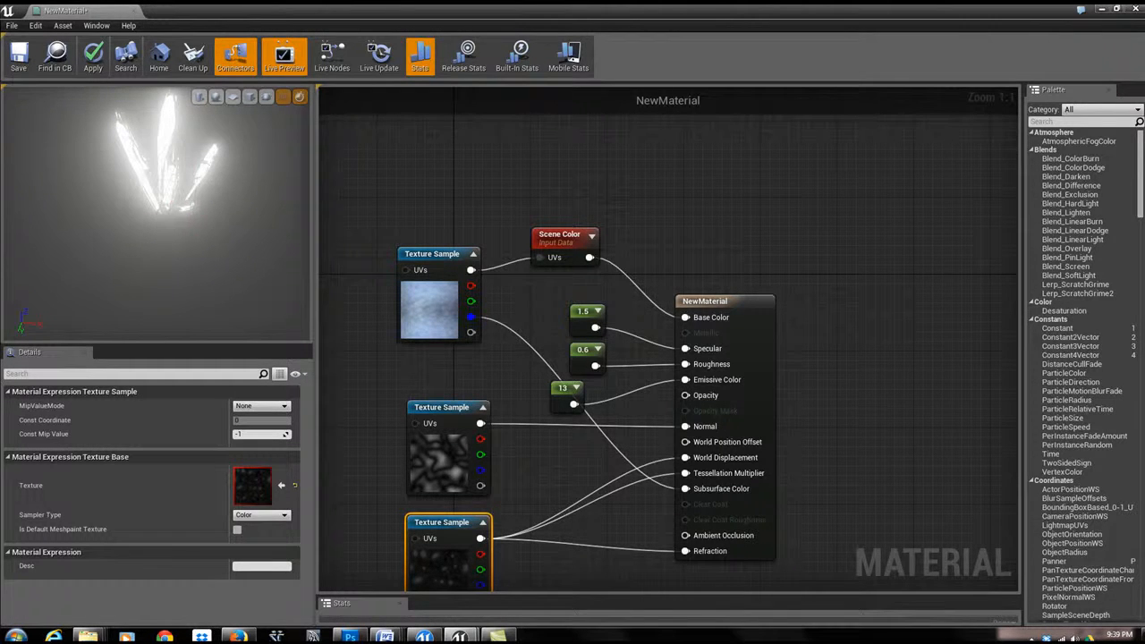
- Apply the NewMaterial changes and return to the level to inspect the ice crystals from several viewpoints
{"action": "left_click", "coordinate": [93, 55]}
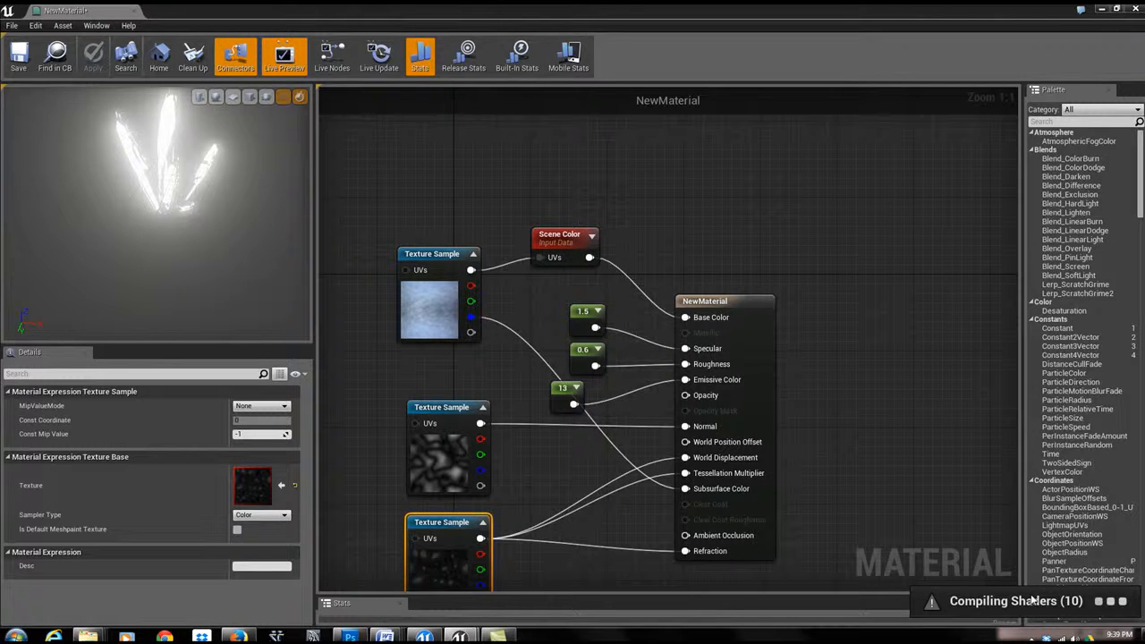
{"action": "left_click", "coordinate": [1100, 8]}
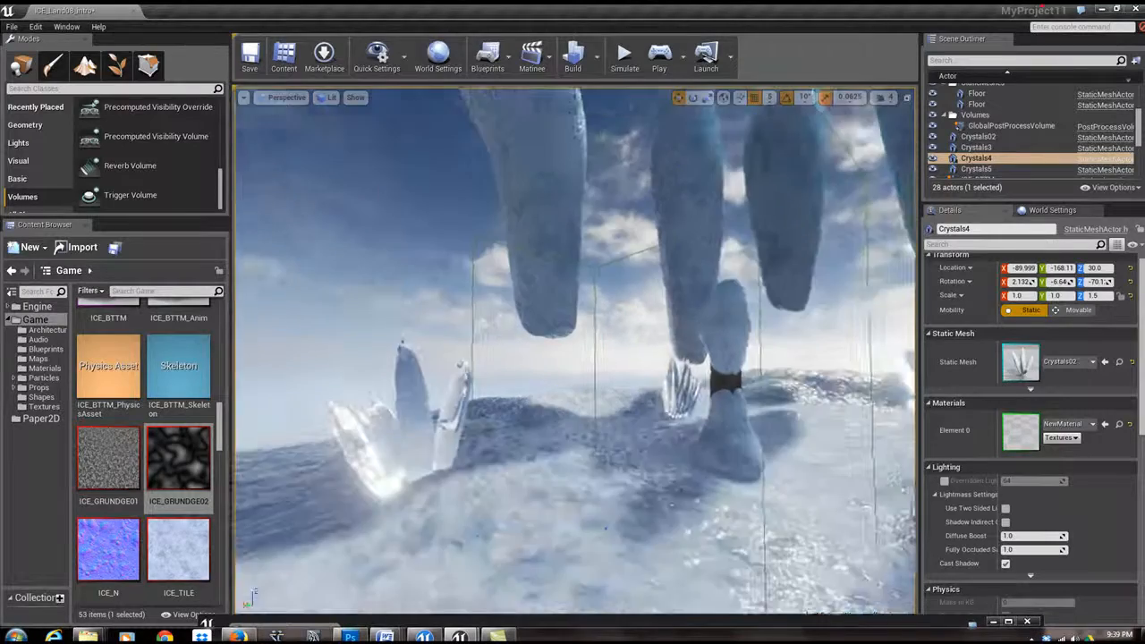
{"action": "mouse_move", "coordinate": [606, 528]}
{"action": "right_mouse_down"}
{"action": "mouse_move", "coordinate": [662, 519]}
{"action": "mouse_move", "coordinate": [532, 499]}
{"action": "mouse_move", "coordinate": [591, 541]}
{"action": "right_mouse_up"}
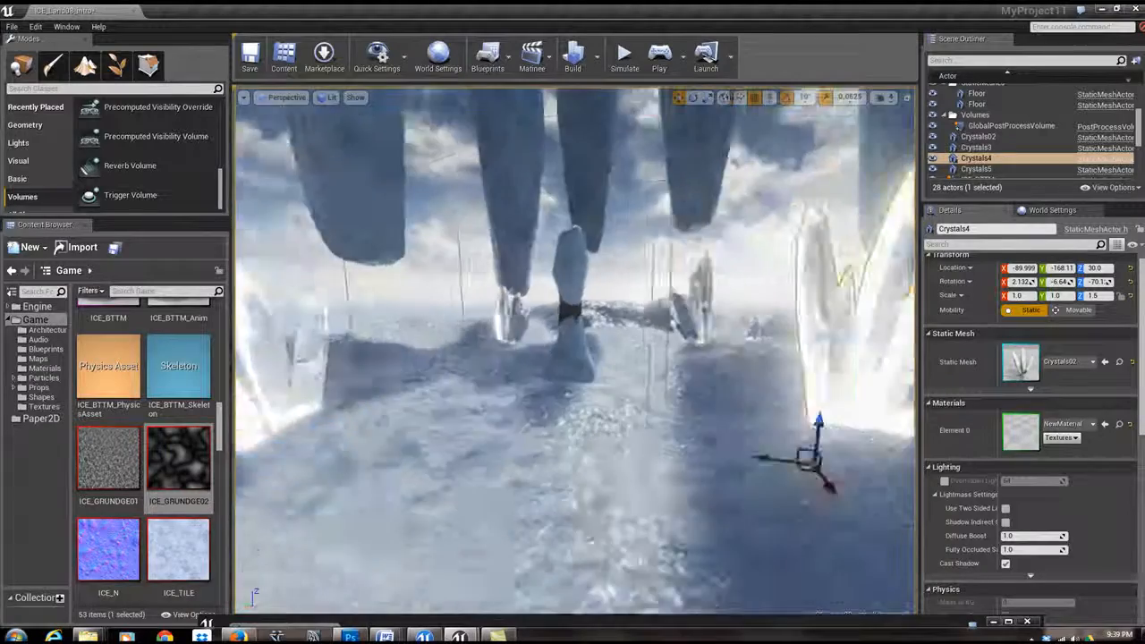
{"action": "right_click_drag", "start_coordinate": [531, 499], "coordinate": [445, 496]}
{"action": "right_click_drag", "start_coordinate": [532, 501], "coordinate": [456, 501]}
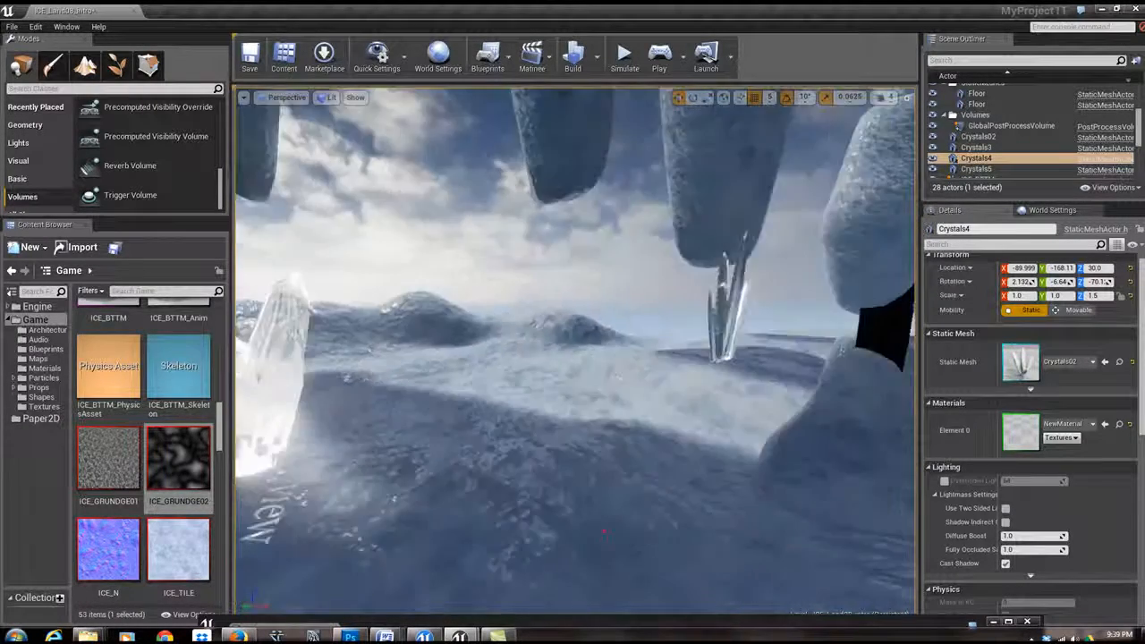
{"action": "right_click_drag", "start_coordinate": [604, 531], "coordinate": [603, 530]}
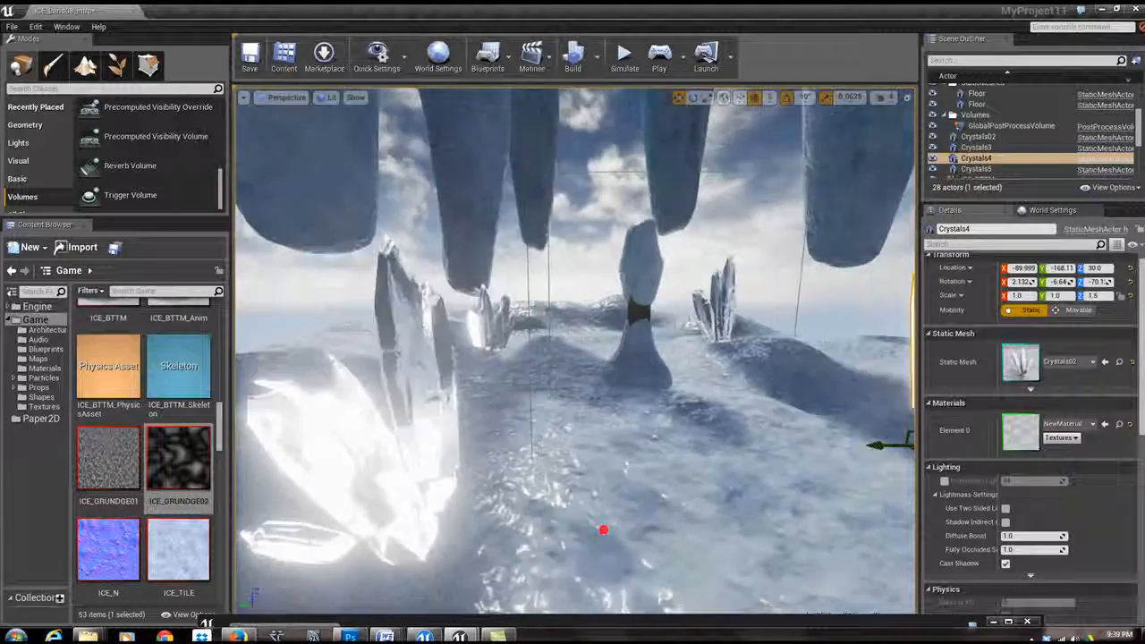
{"action": "right_click_drag", "start_coordinate": [604, 531], "coordinate": [603, 531]}
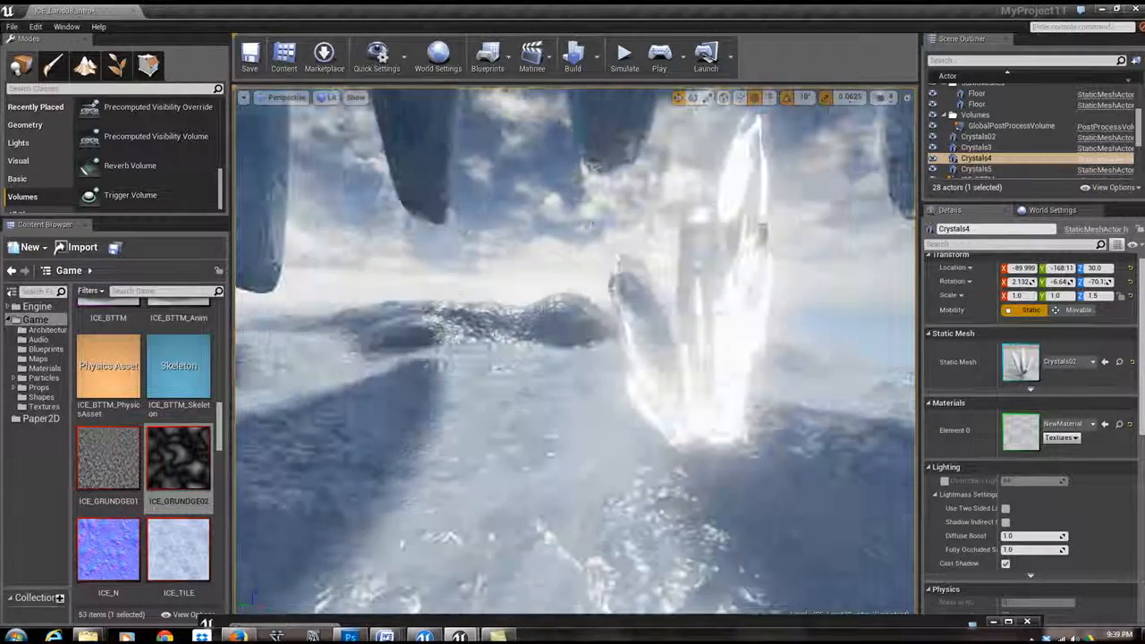